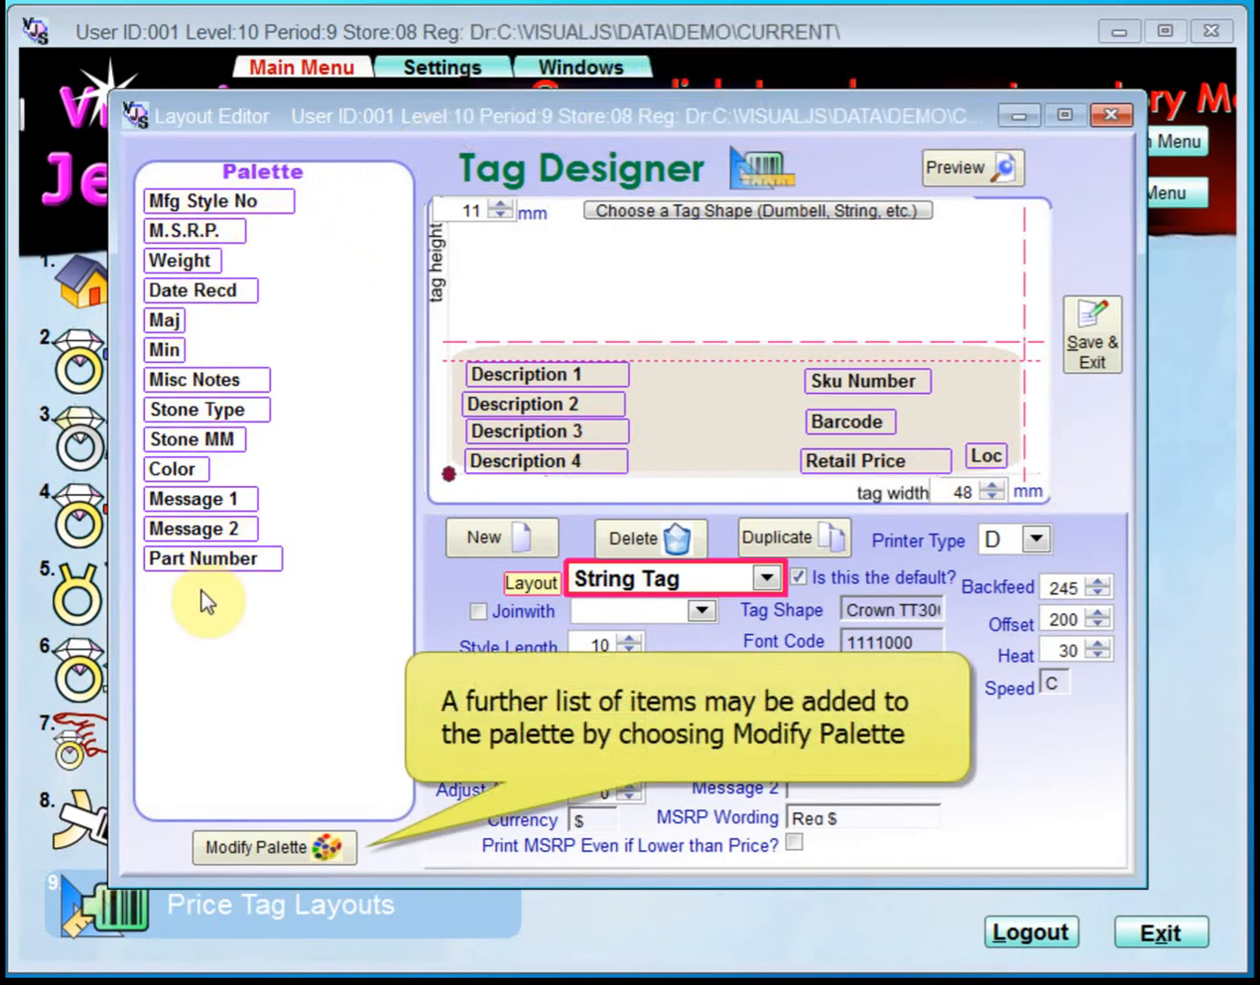
Make the Mfg and Costcode items available in the String Tag layout's palette.
click(305, 845)
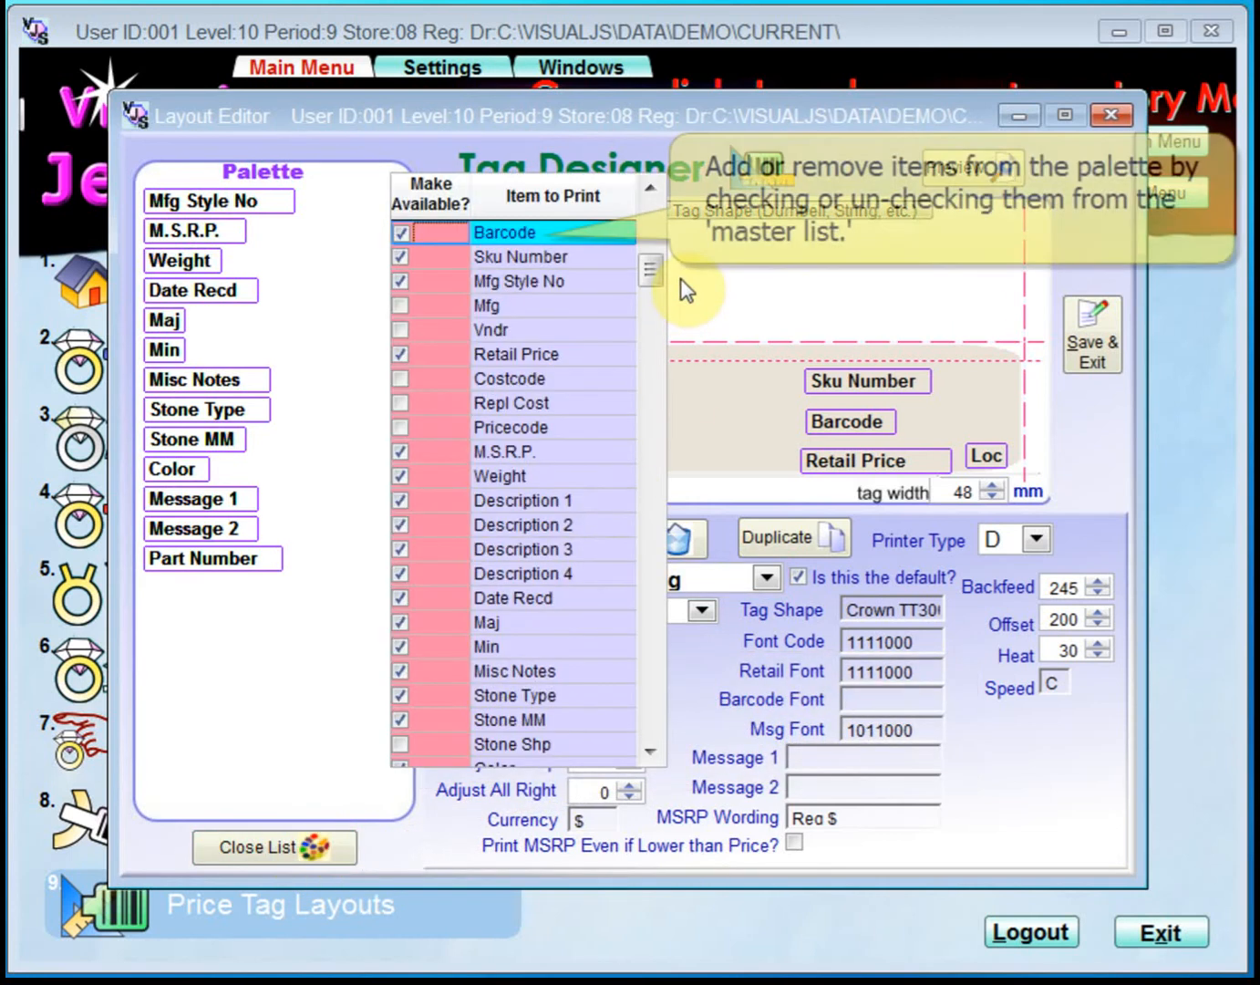
drag(649, 265, 661, 212)
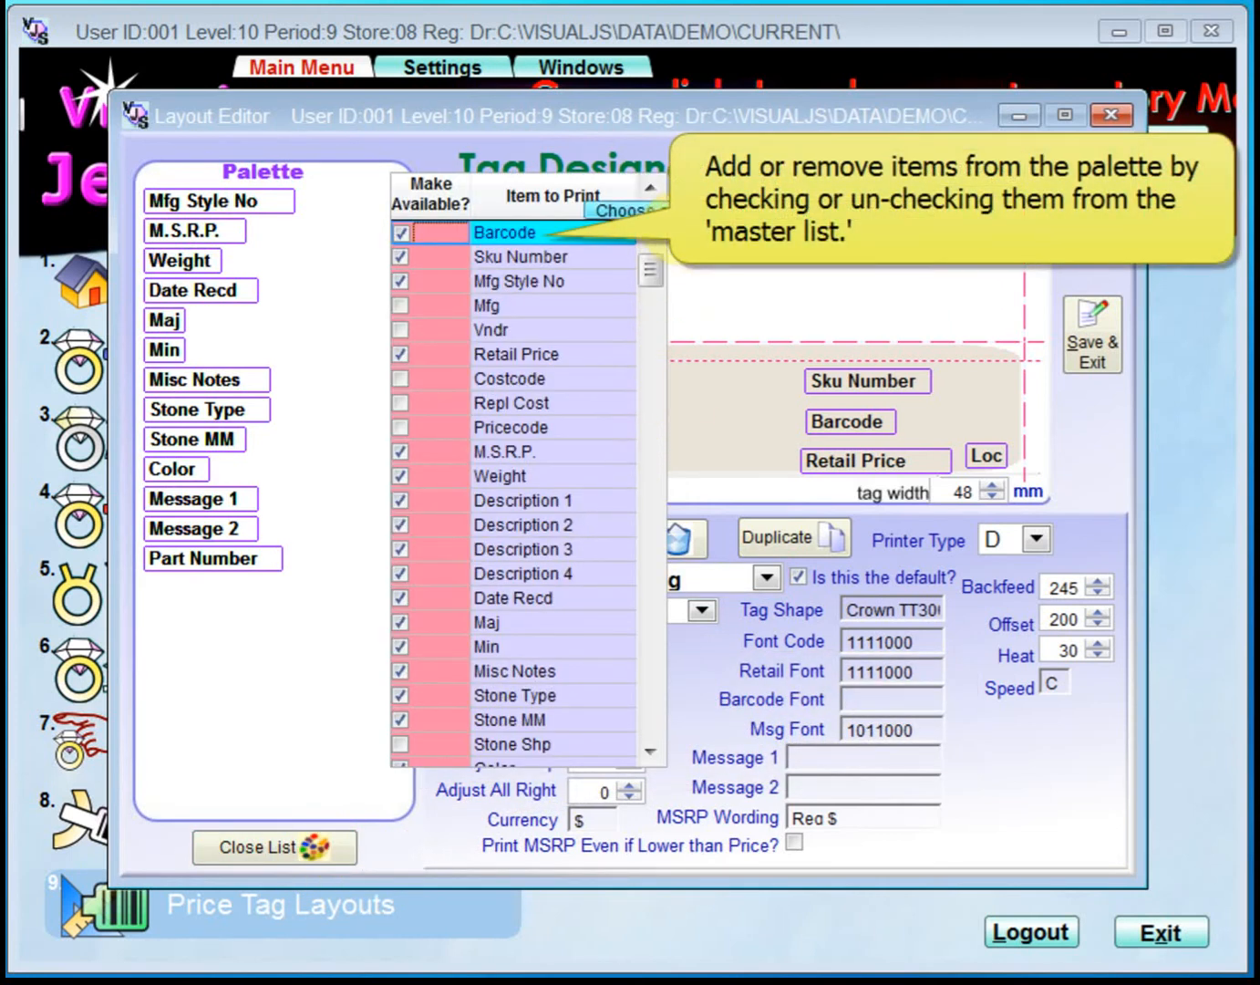
click(653, 751)
click(652, 187)
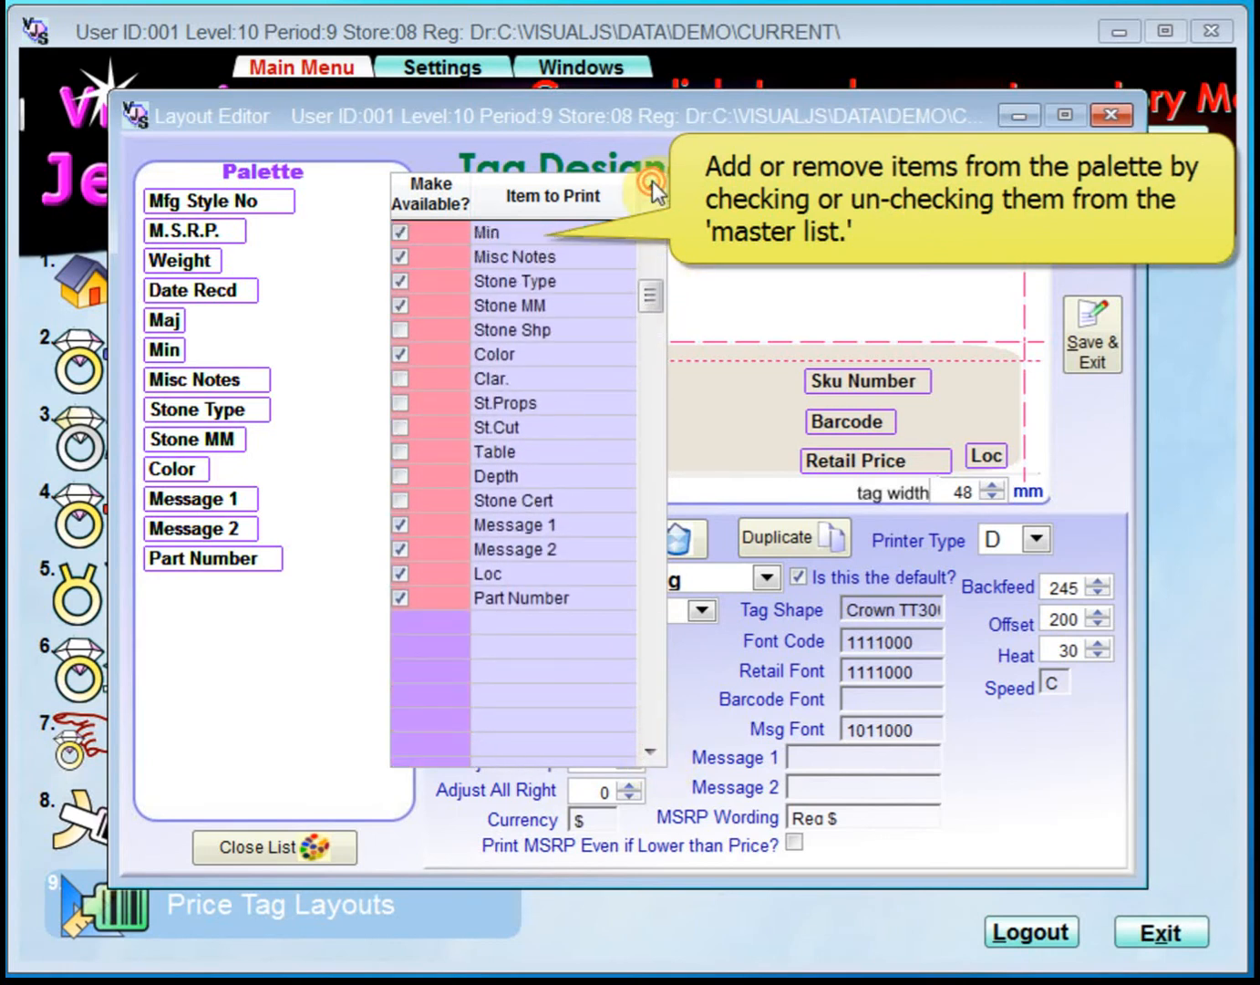
click(652, 187)
click(652, 188)
click(652, 187)
click(653, 188)
click(653, 188)
click(653, 187)
click(653, 187)
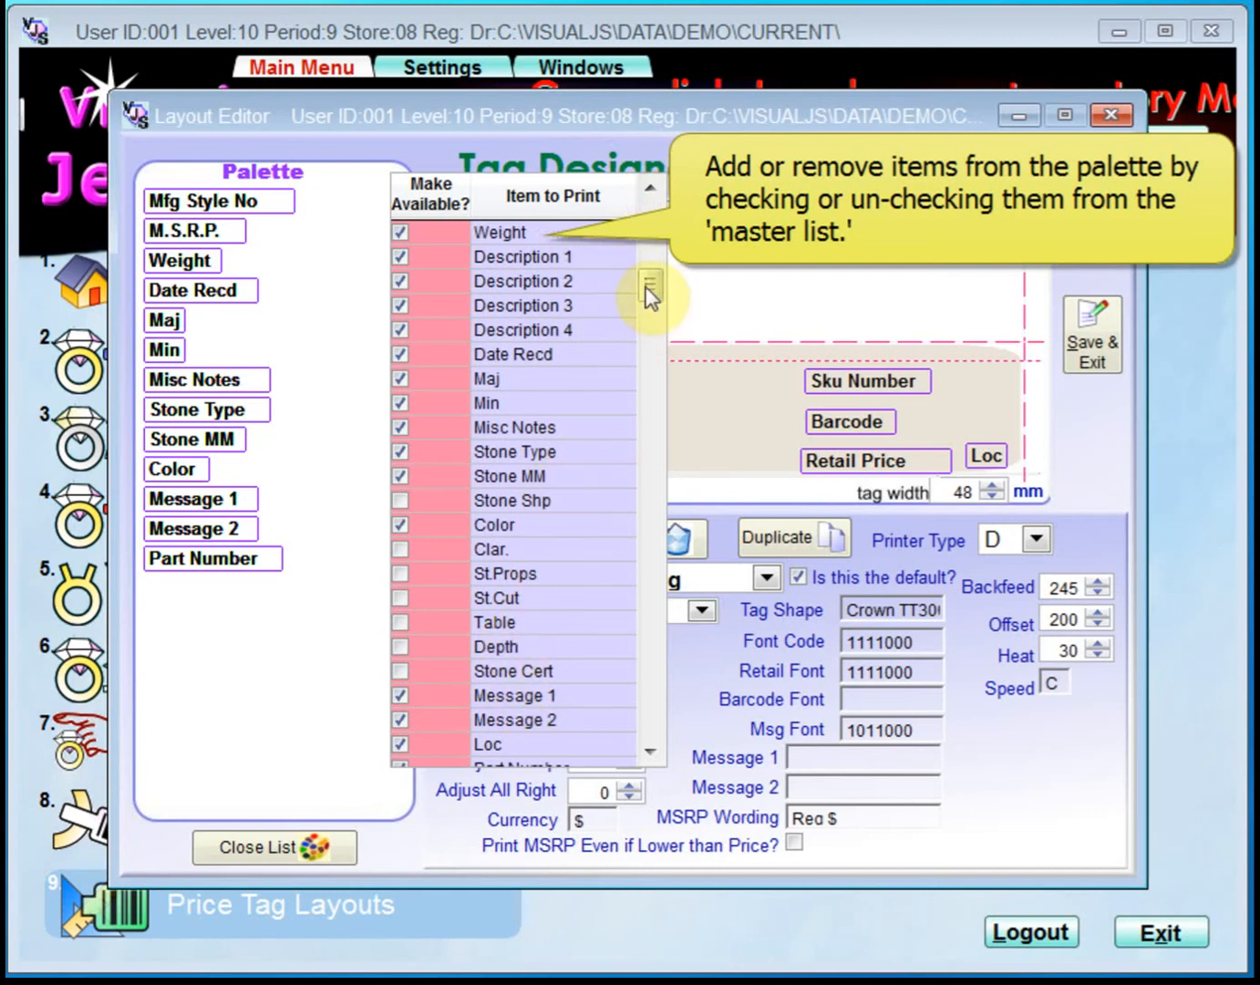
drag(650, 187, 650, 187)
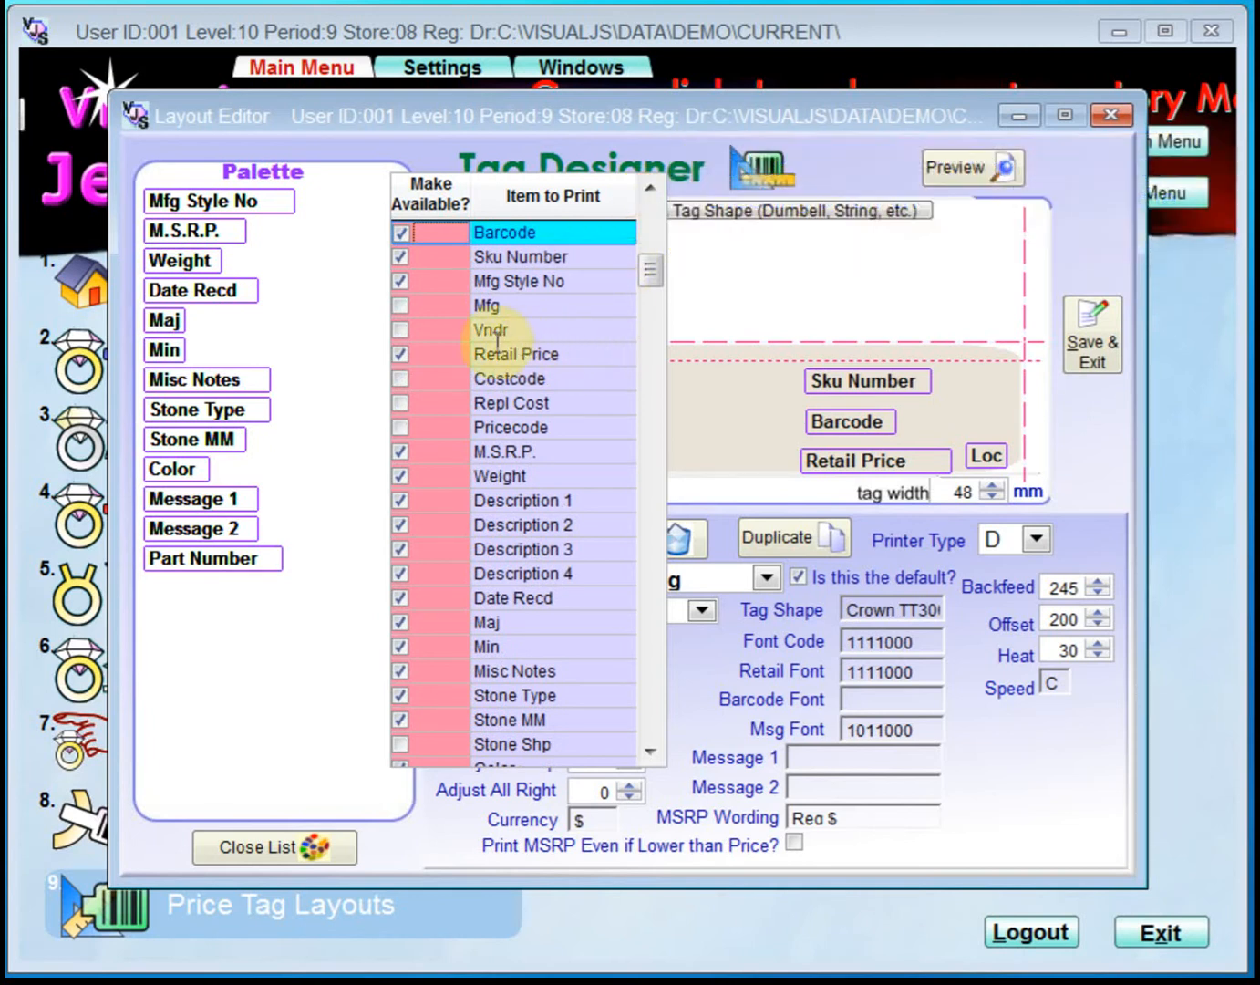
click(402, 306)
click(401, 383)
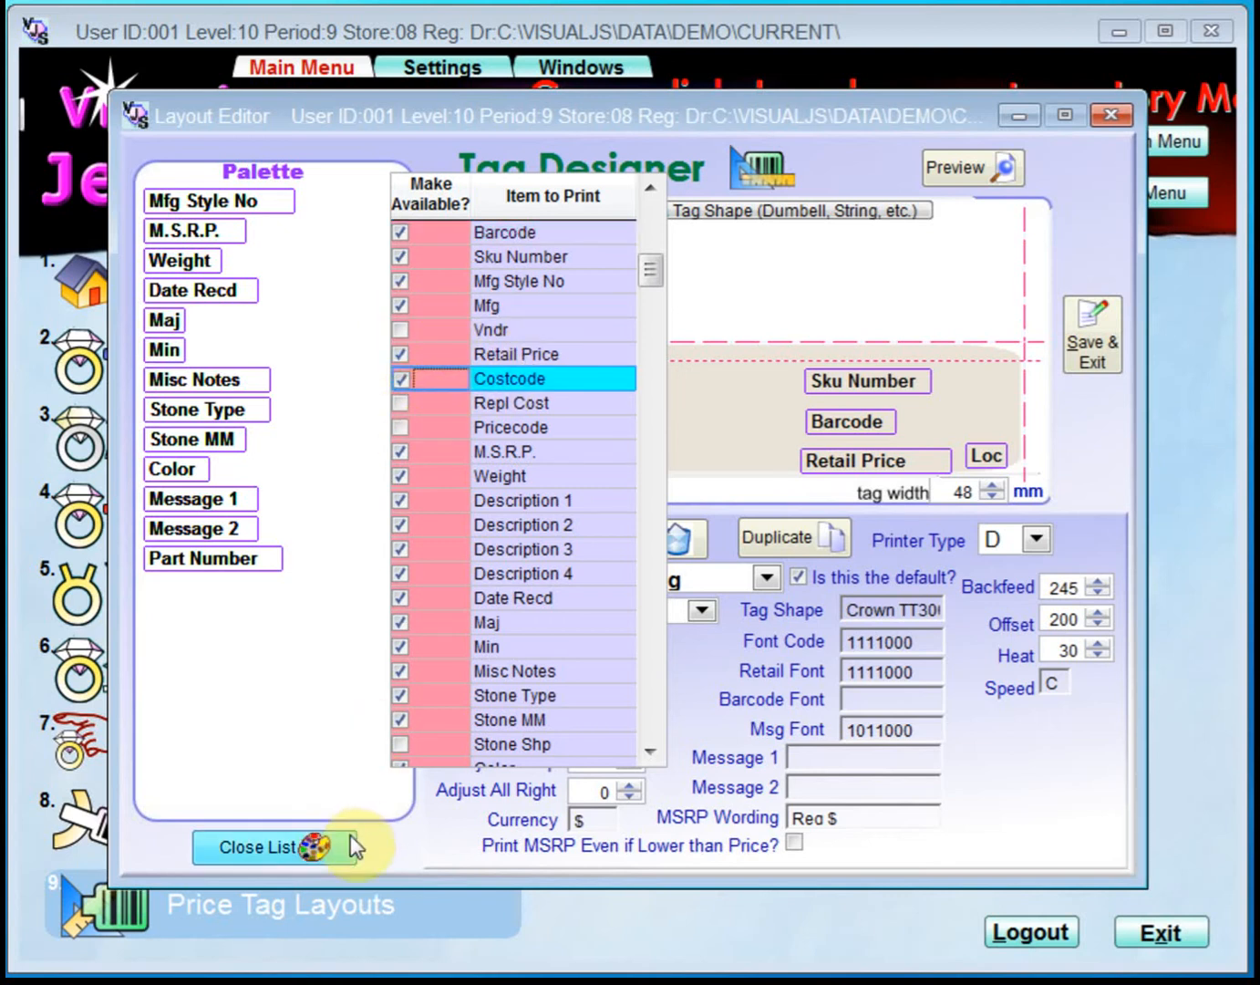
click(291, 849)
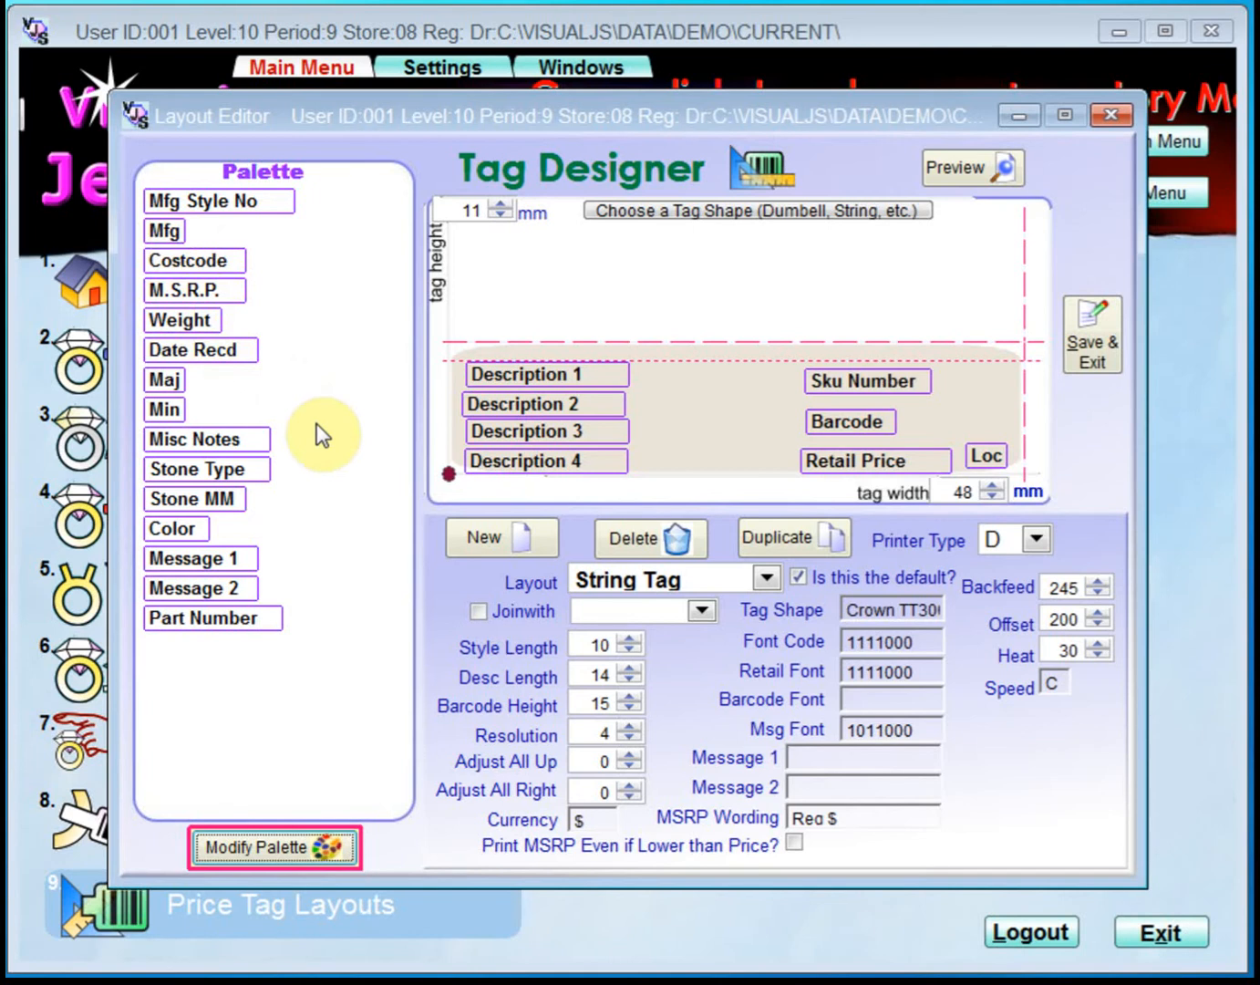
Set the tag to 11 mm high and 48 mm wide, with Citizen as the printer type.
click(504, 215)
click(502, 203)
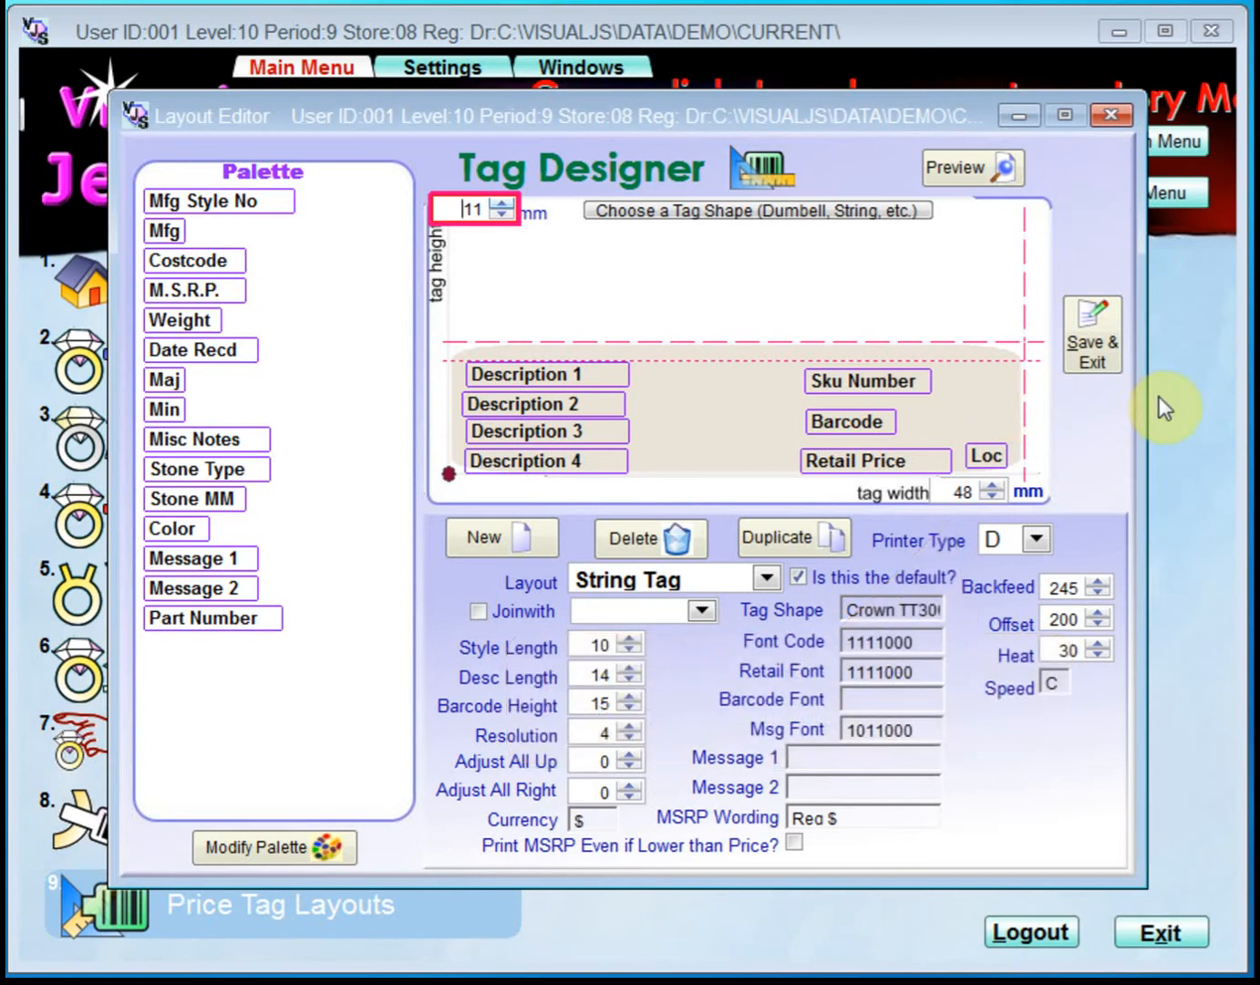
click(522, 442)
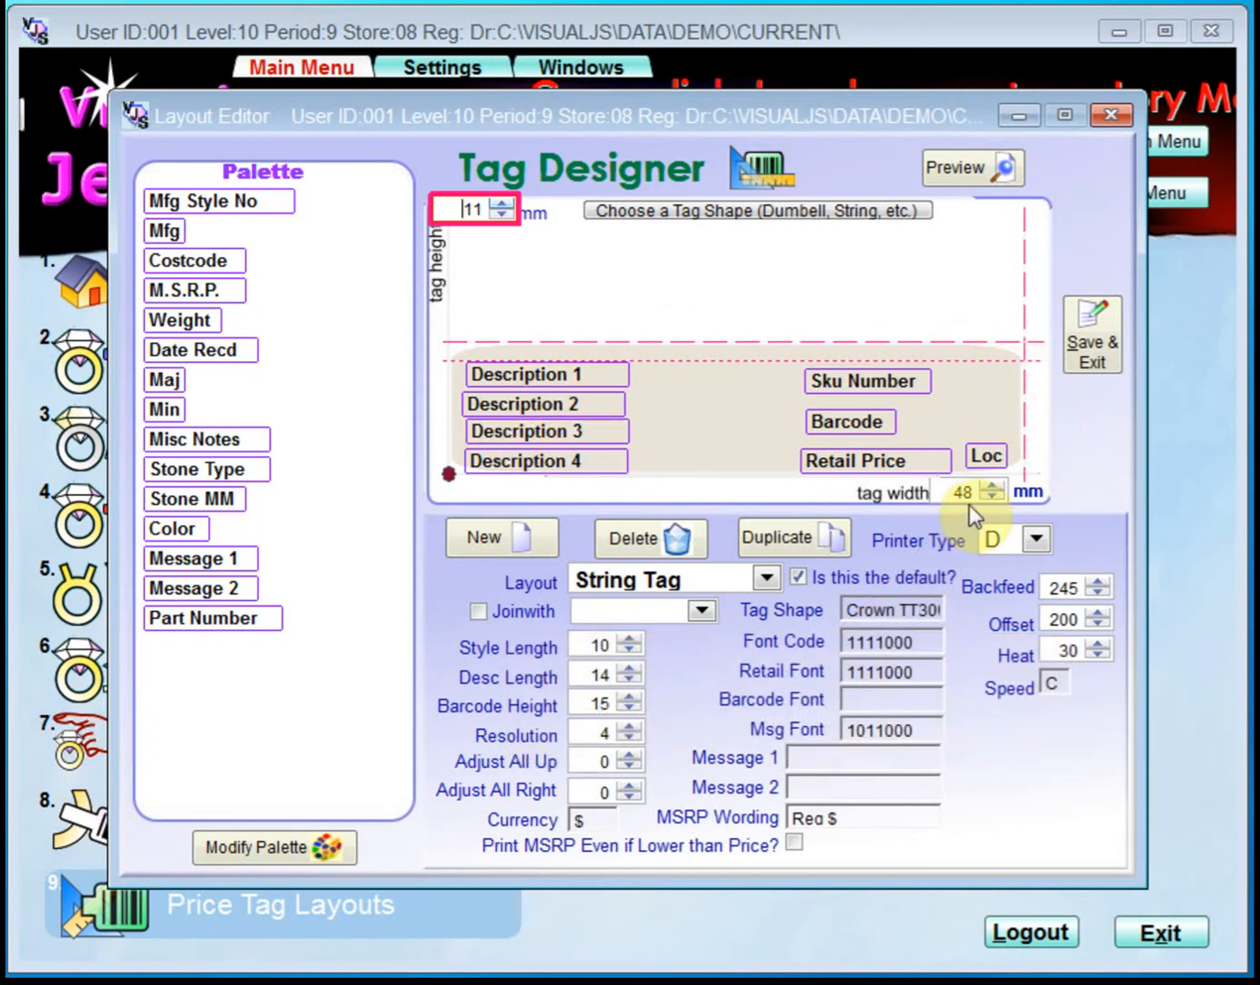
click(995, 498)
click(996, 486)
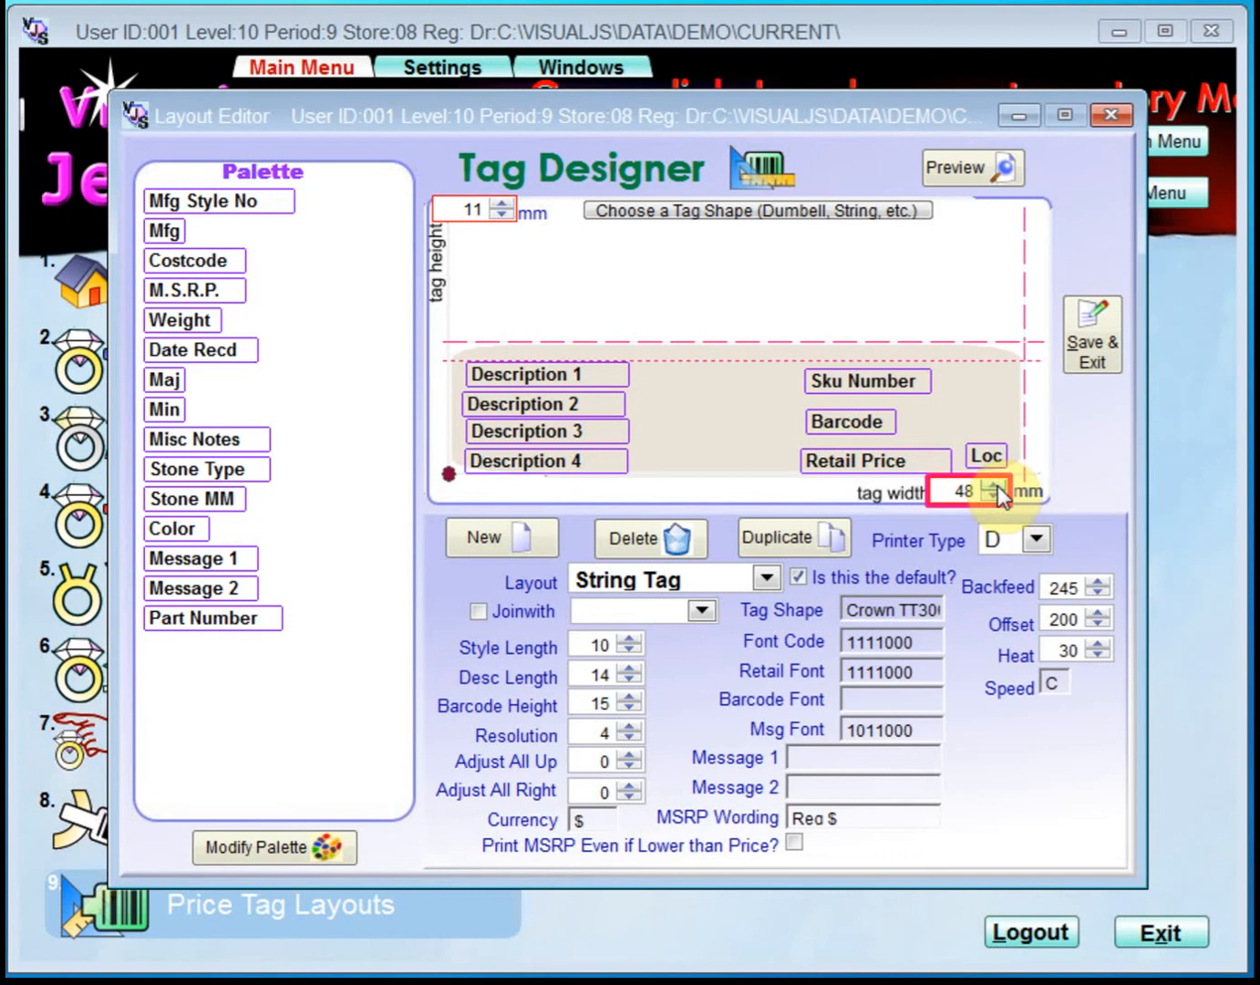
click(1038, 541)
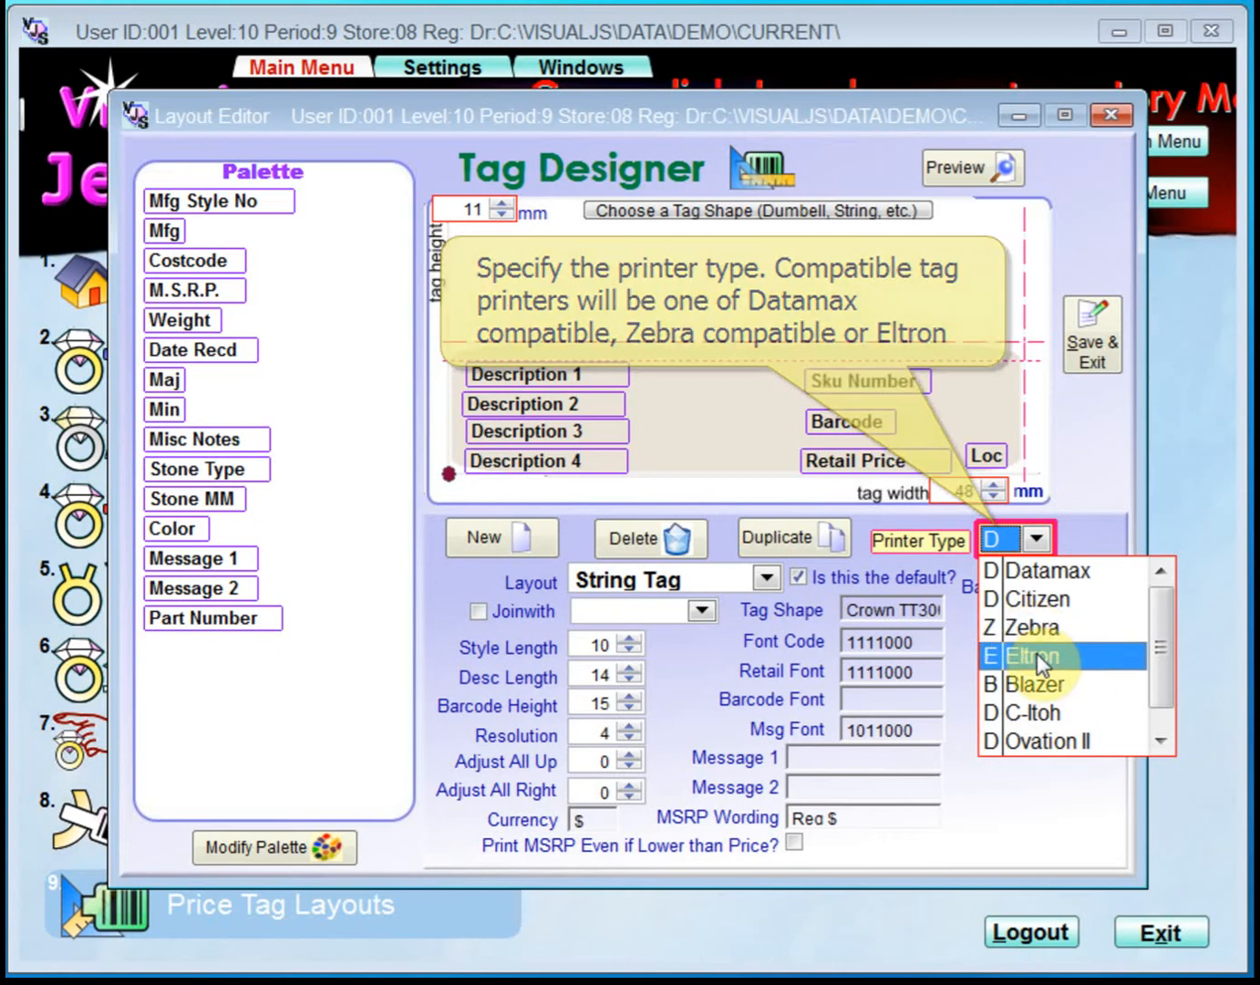
click(1032, 599)
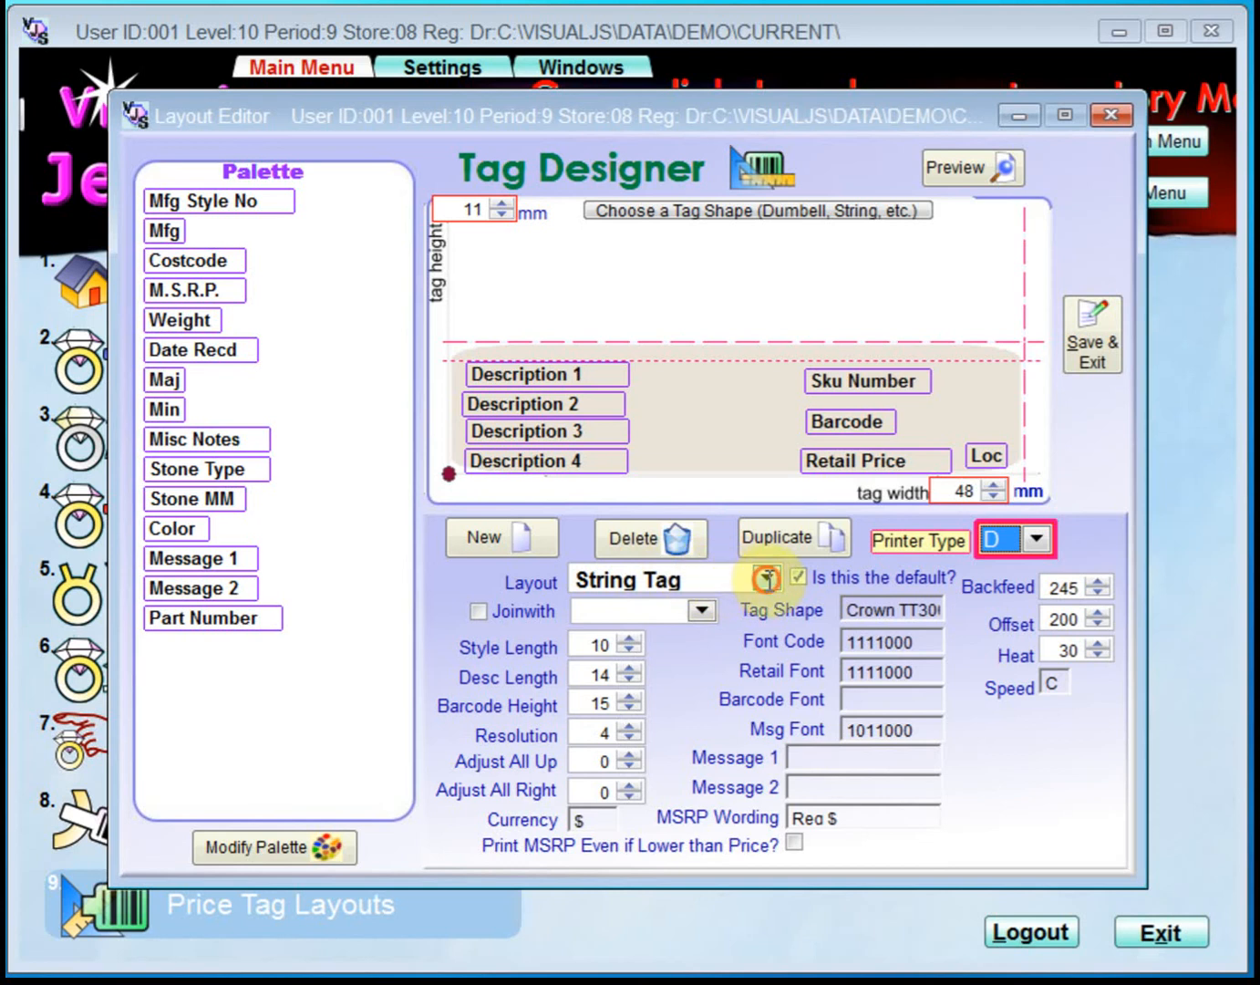
Rename the Ring Tag layout as Butterfly Tag and make it the default layout.
click(767, 578)
click(764, 603)
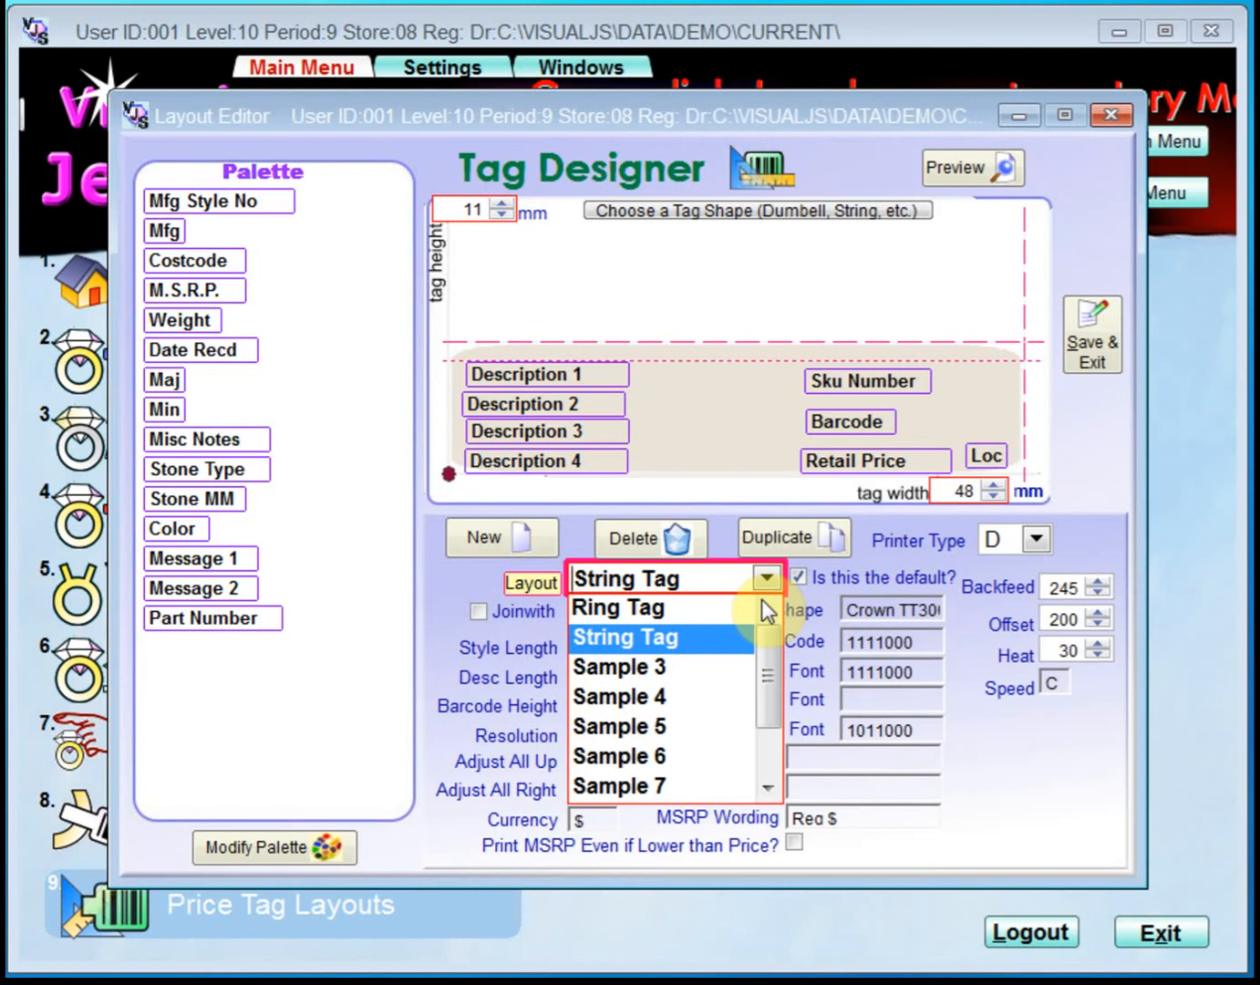
click(684, 618)
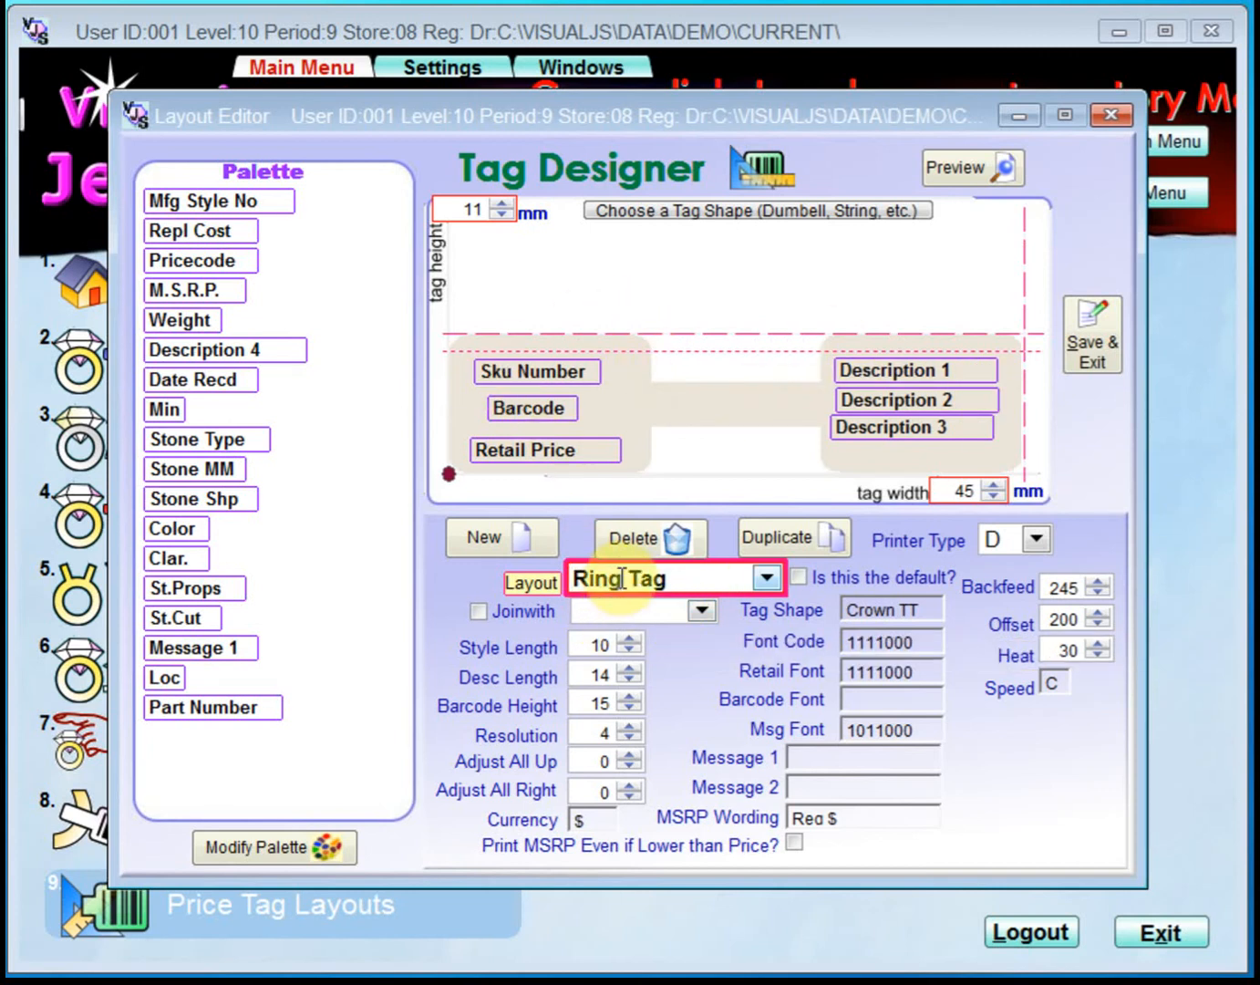
drag(690, 576, 552, 581)
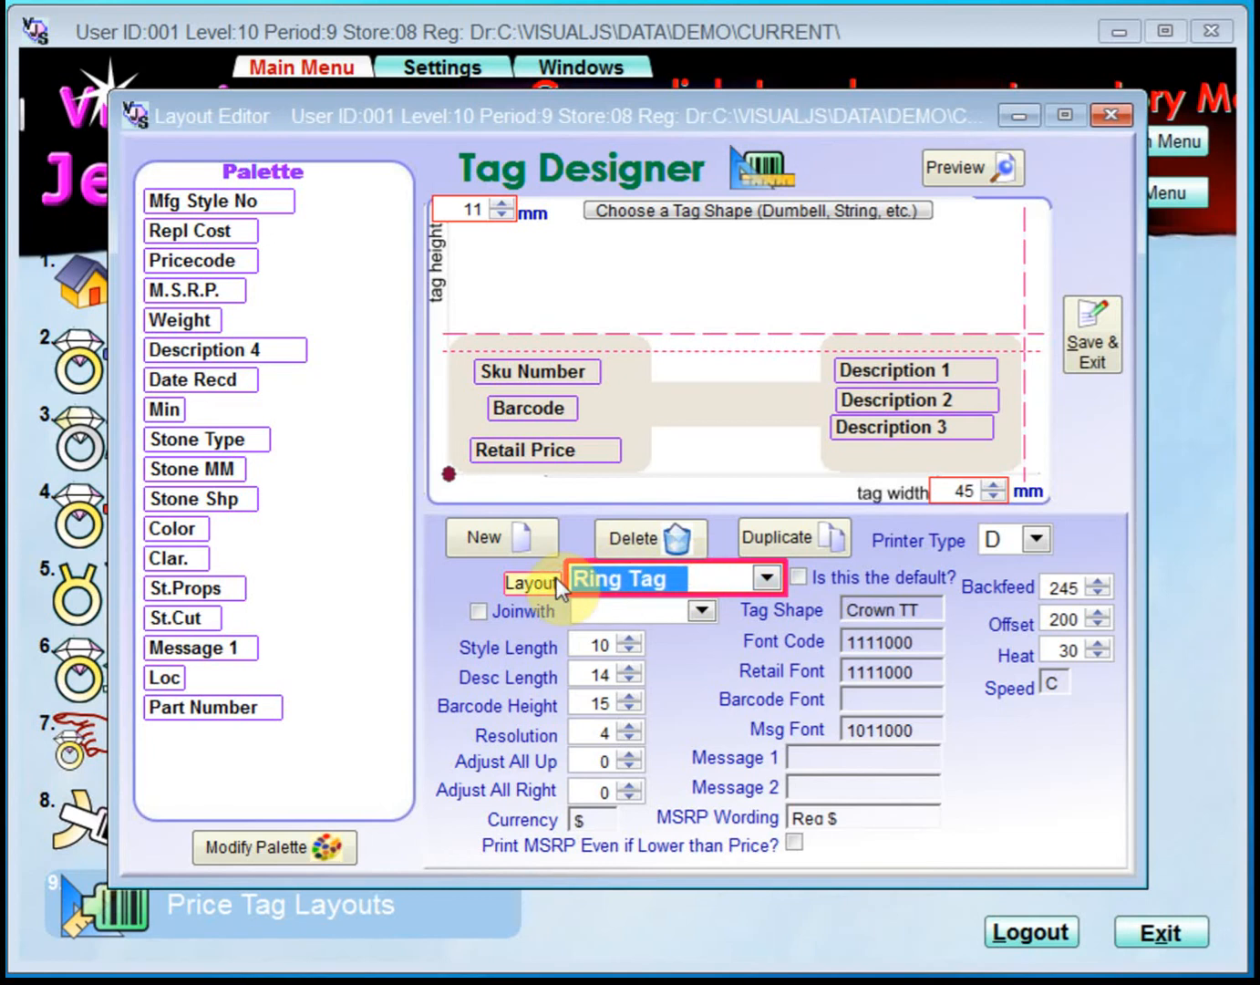
key(BackSpace)
text(Butterfly Tag)
key(Return)
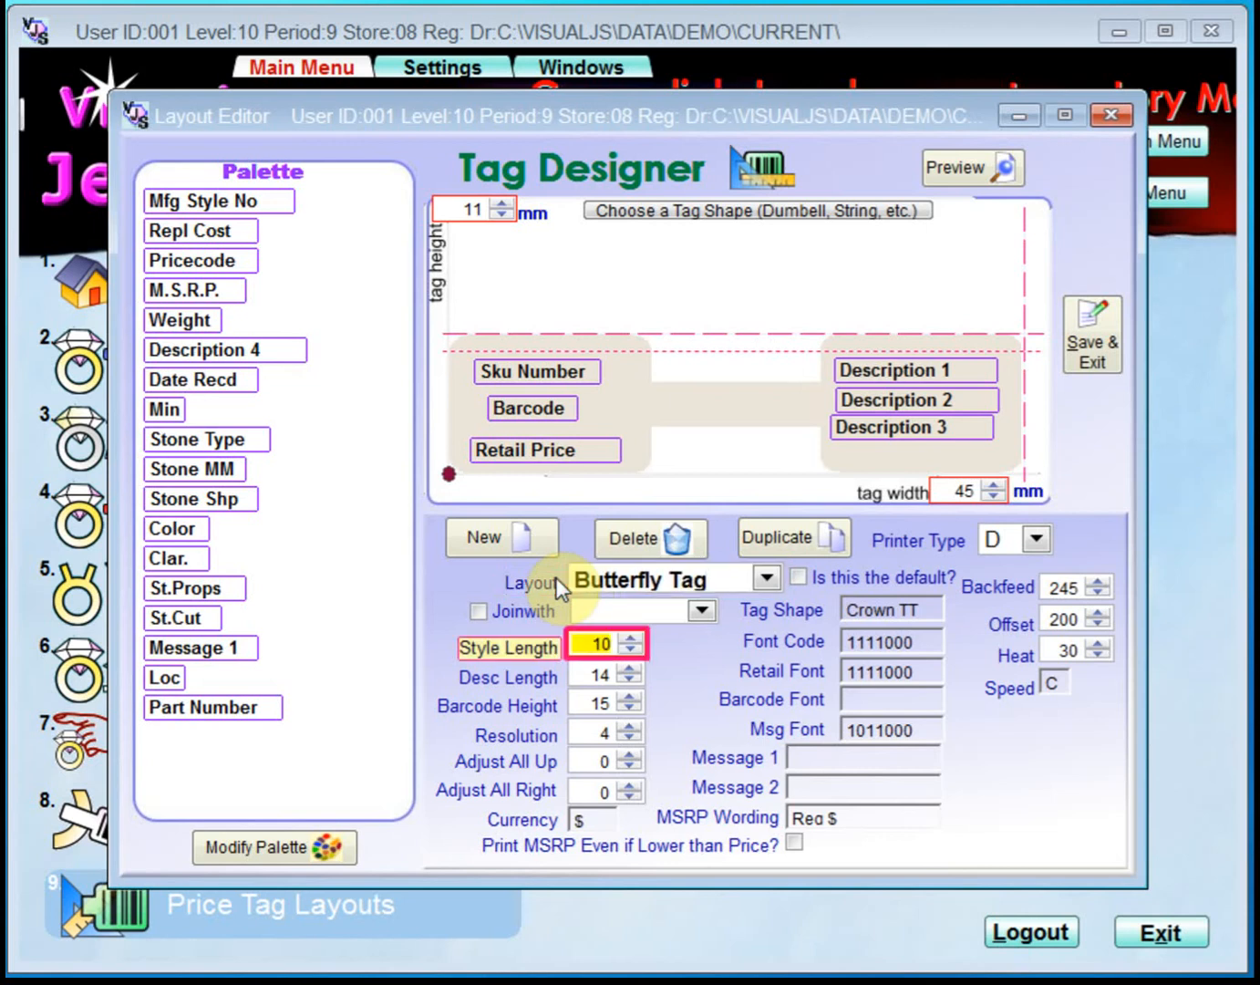
click(799, 577)
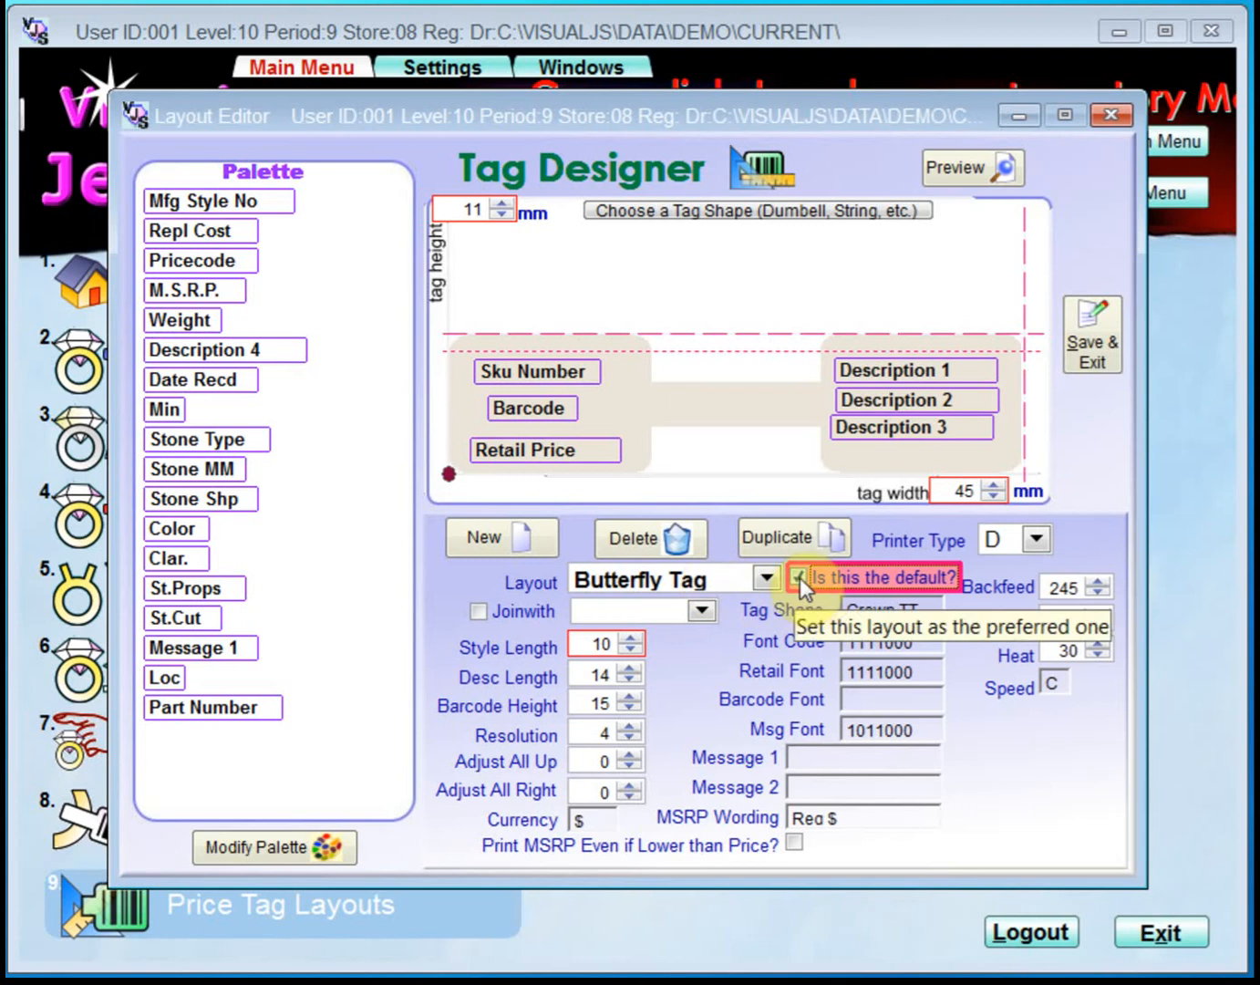
Remove the Description 3 item from the tag by moving it back into the palette.
click(854, 429)
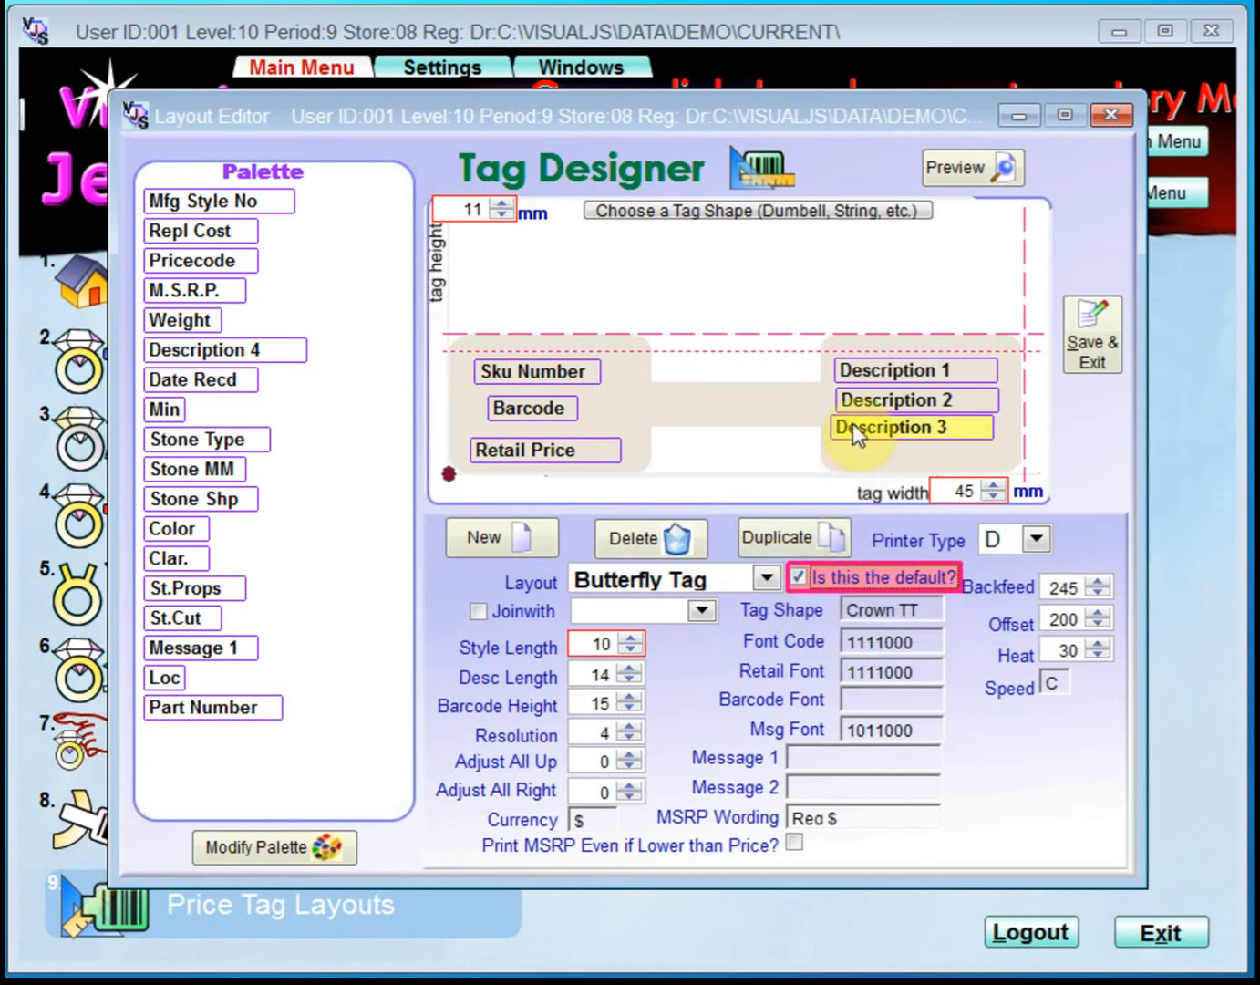
click(893, 372)
click(906, 398)
click(900, 426)
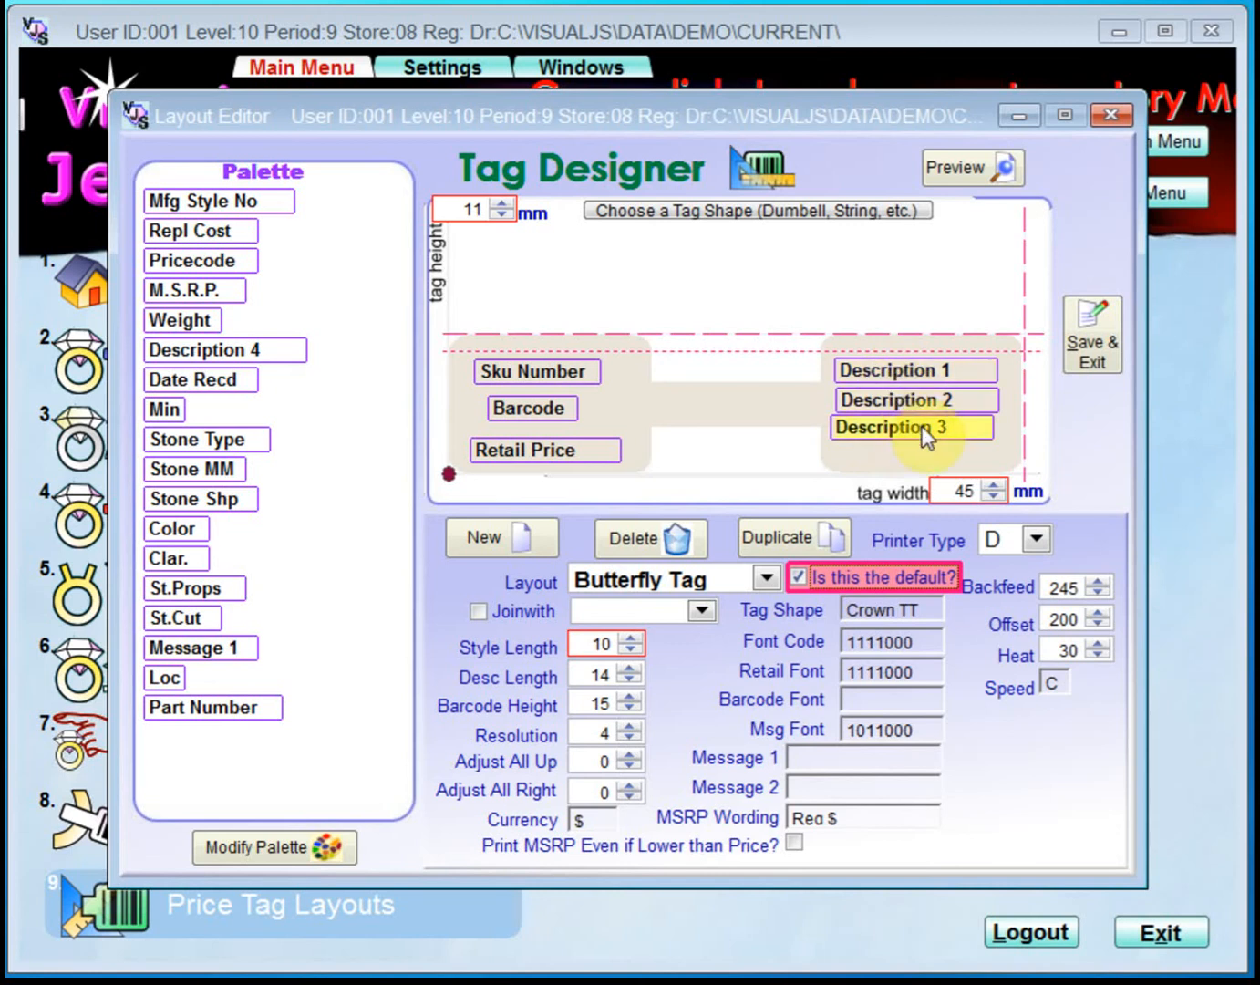
drag(926, 436, 253, 779)
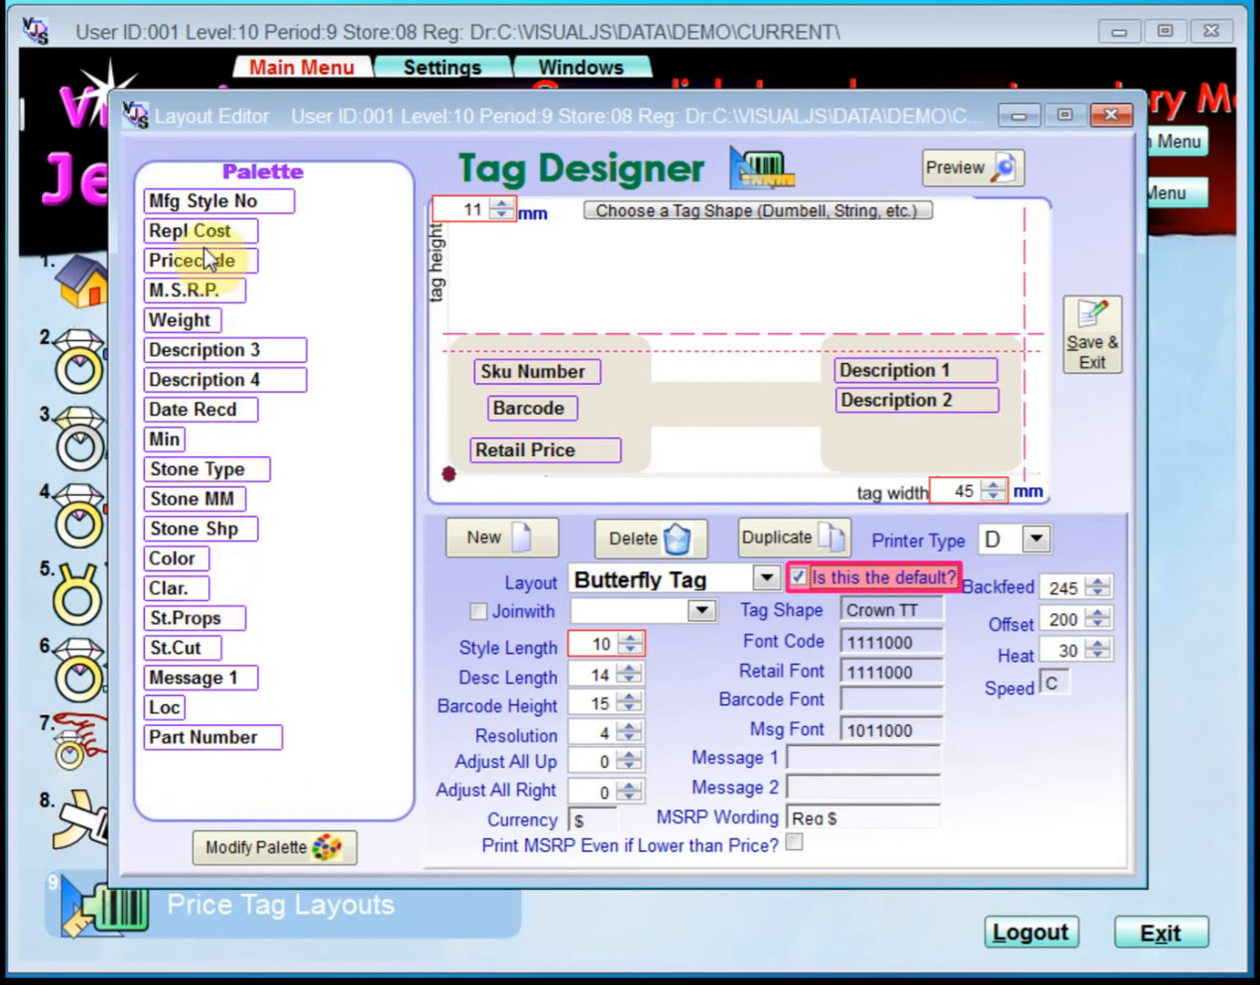
Place Mfg Style No below Description 2 on the tag, with Loc to its left and Date Recd beneath them.
drag(195, 207, 918, 433)
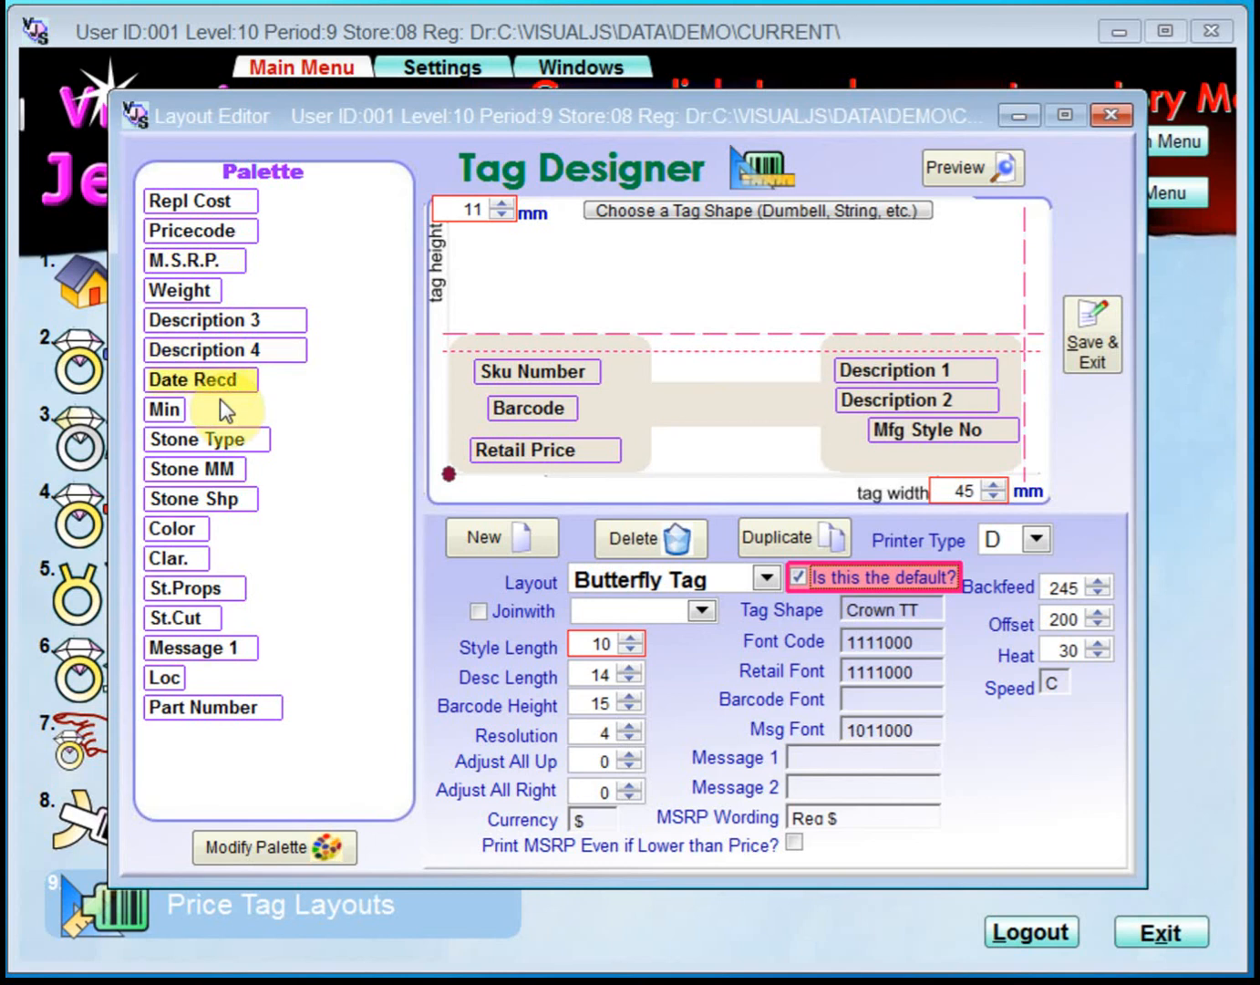
drag(165, 676, 818, 456)
drag(845, 436, 844, 430)
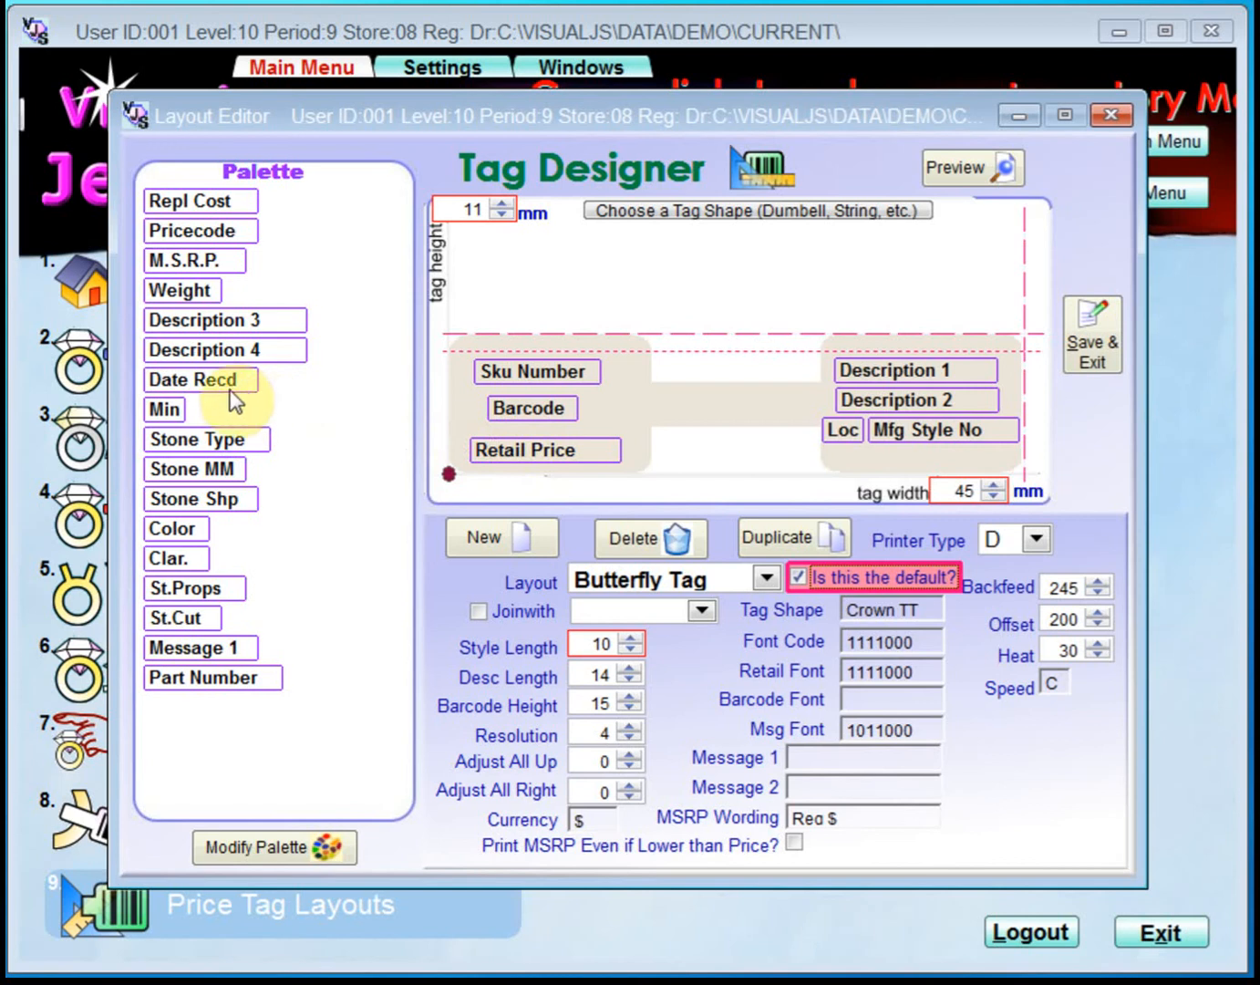
drag(203, 377, 893, 454)
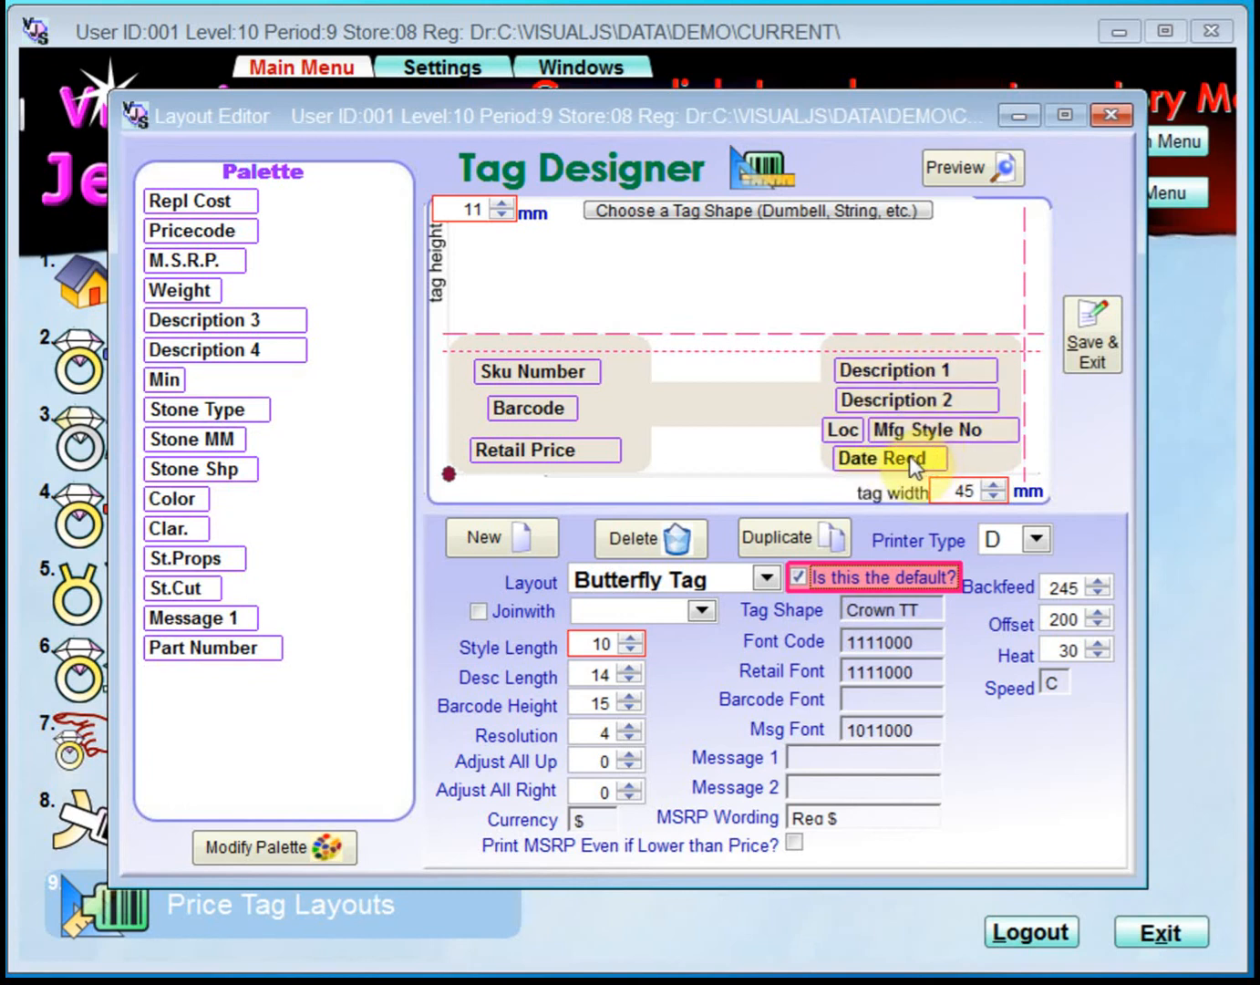
mouse_move(895, 429)
mouse_down()
mouse_move(898, 447)
mouse_move(884, 400)
mouse_move(900, 431)
mouse_move(897, 422)
mouse_up()
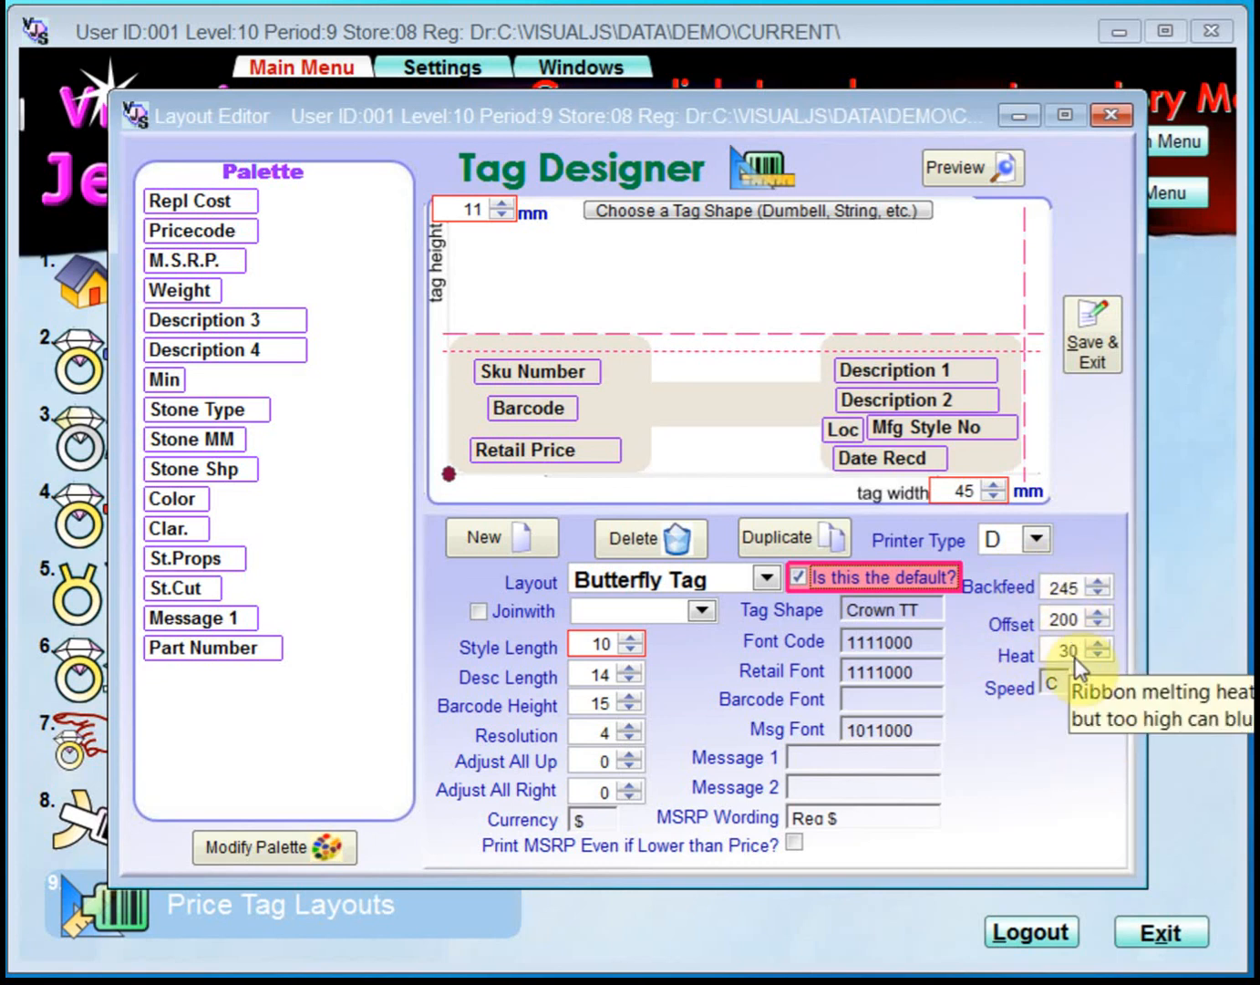
Fine-tune the position of the Sku Number item just above the Barcode on the tag's left section.
mouse_move(1057, 658)
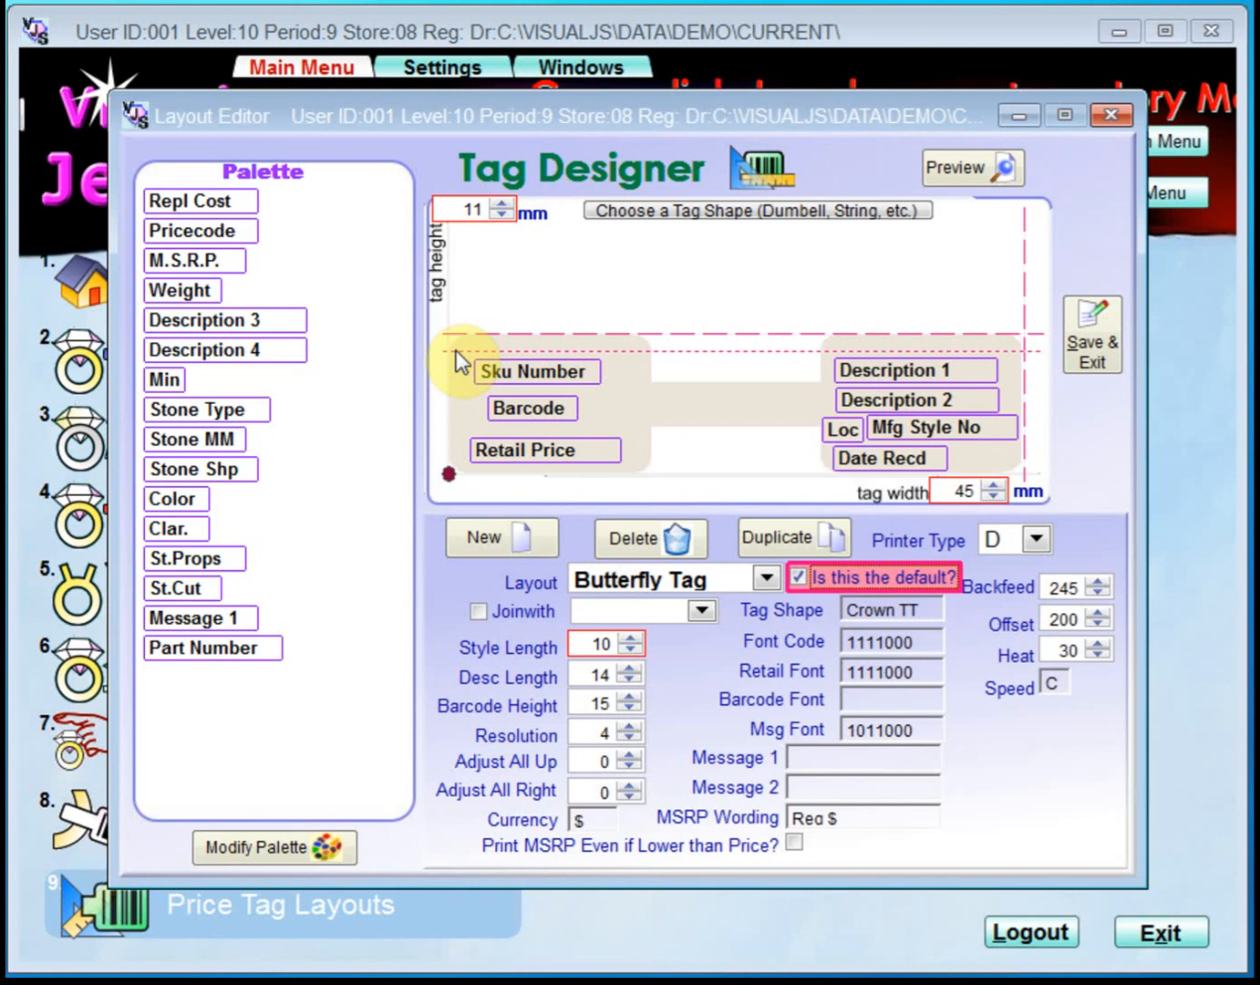
click(521, 360)
drag(524, 365, 527, 352)
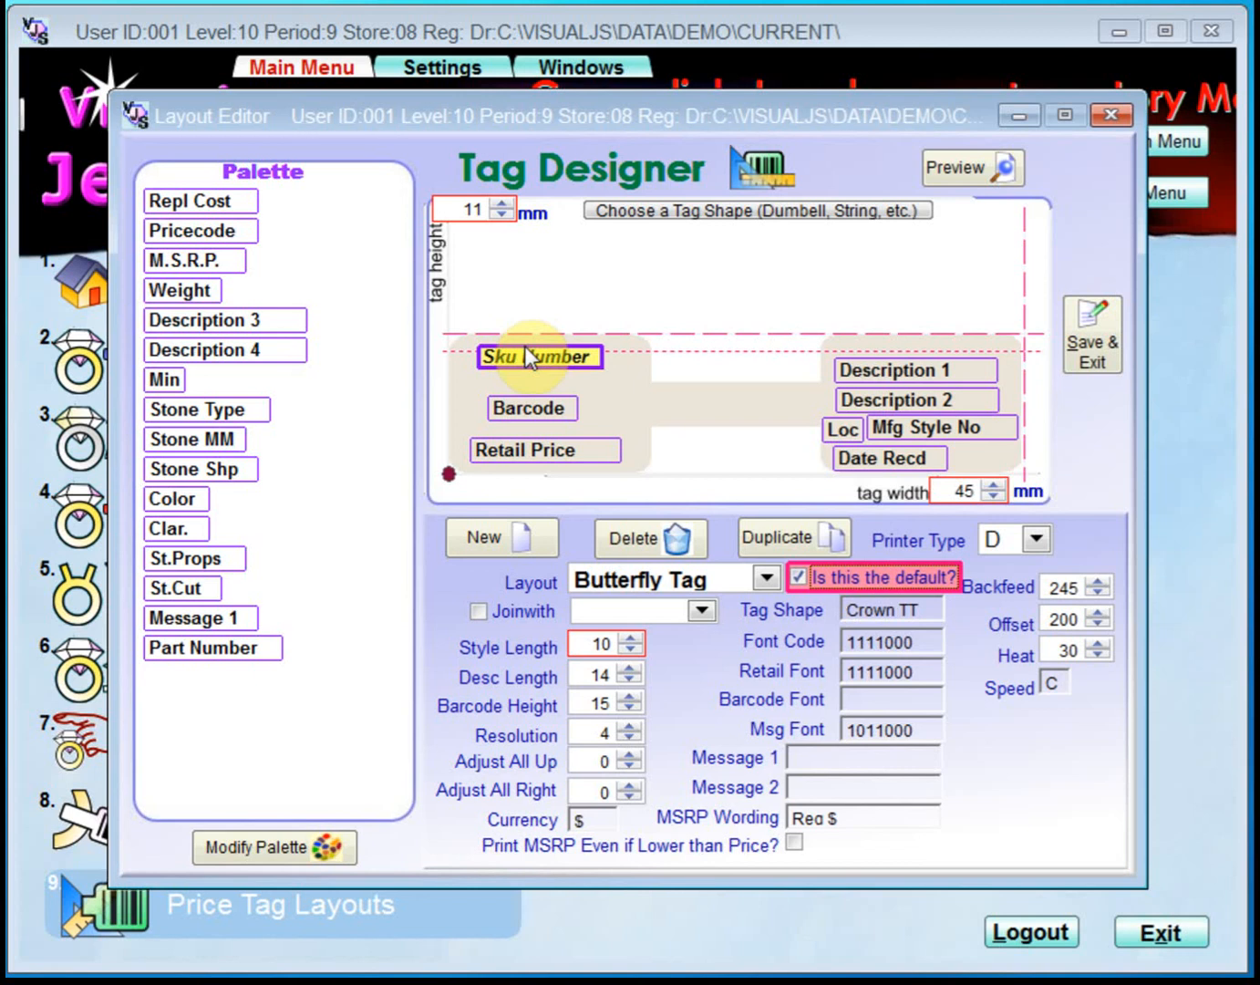
mouse_move(526, 358)
mouse_down()
mouse_move(526, 376)
mouse_move(538, 374)
mouse_move(526, 368)
mouse_up()
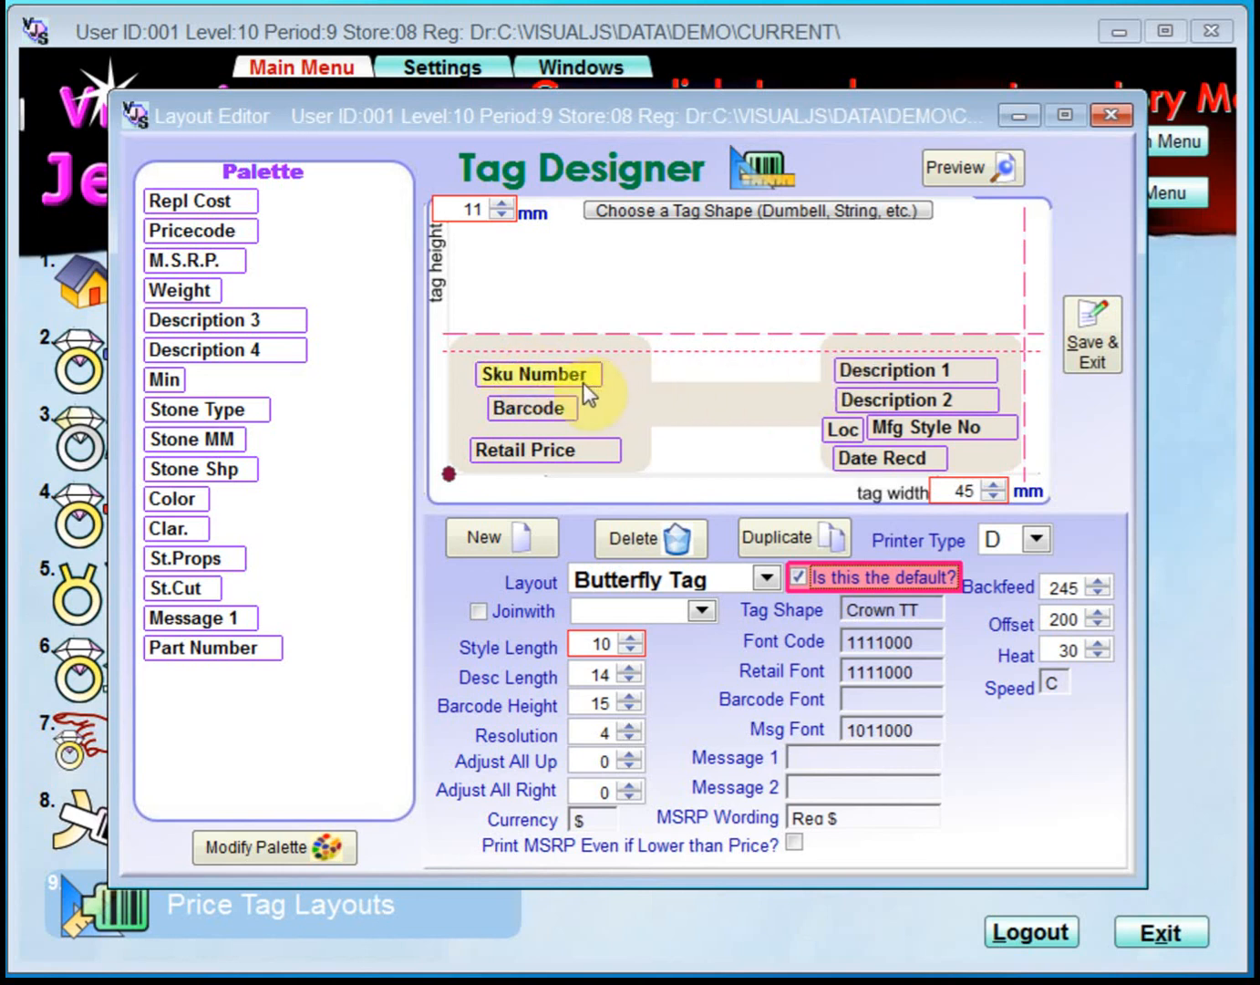
mouse_move(571, 376)
mouse_down()
mouse_move(568, 362)
mouse_move(570, 380)
mouse_up()
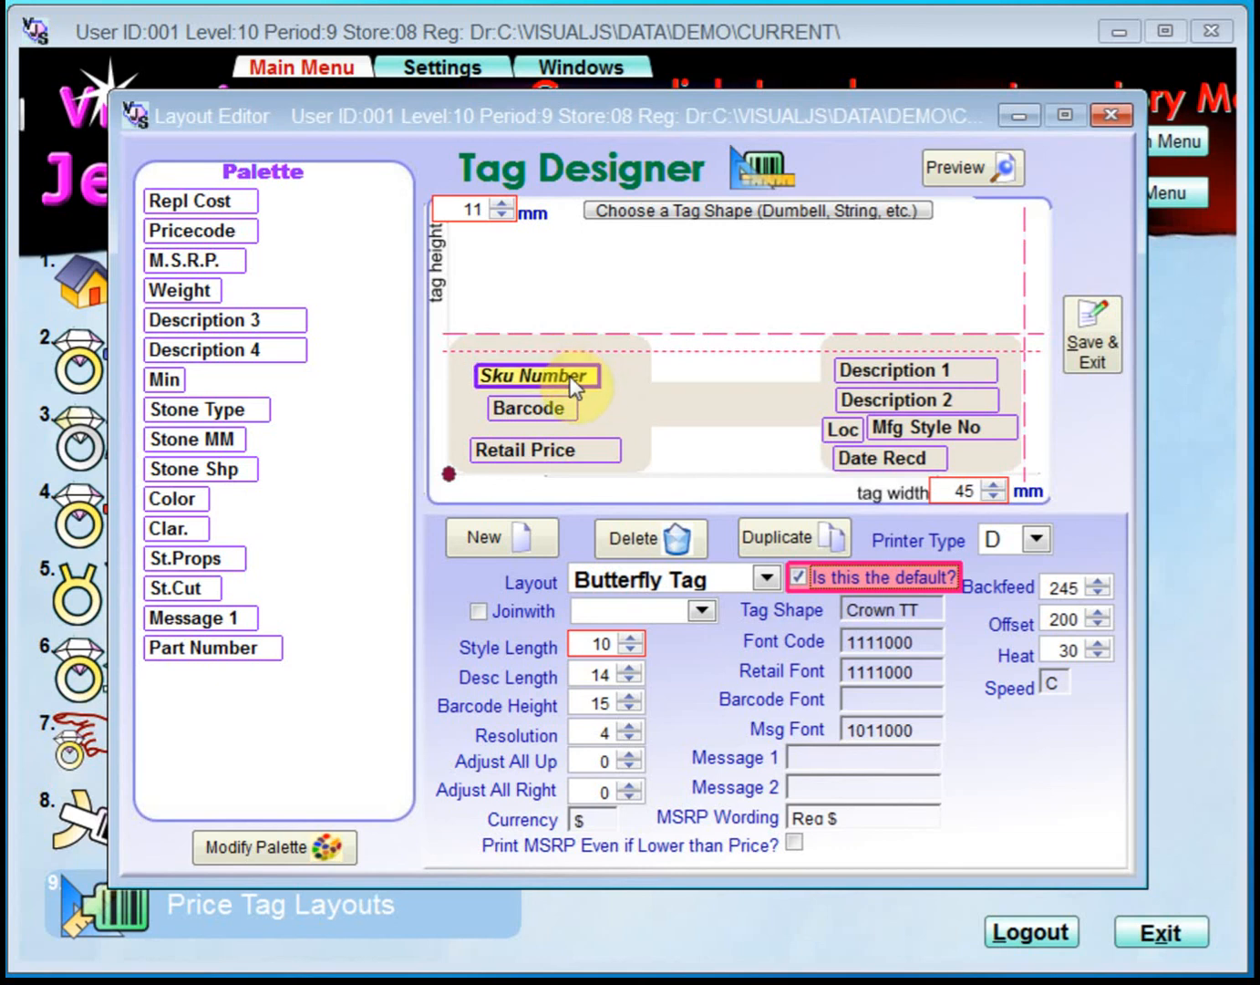
drag(570, 378, 575, 371)
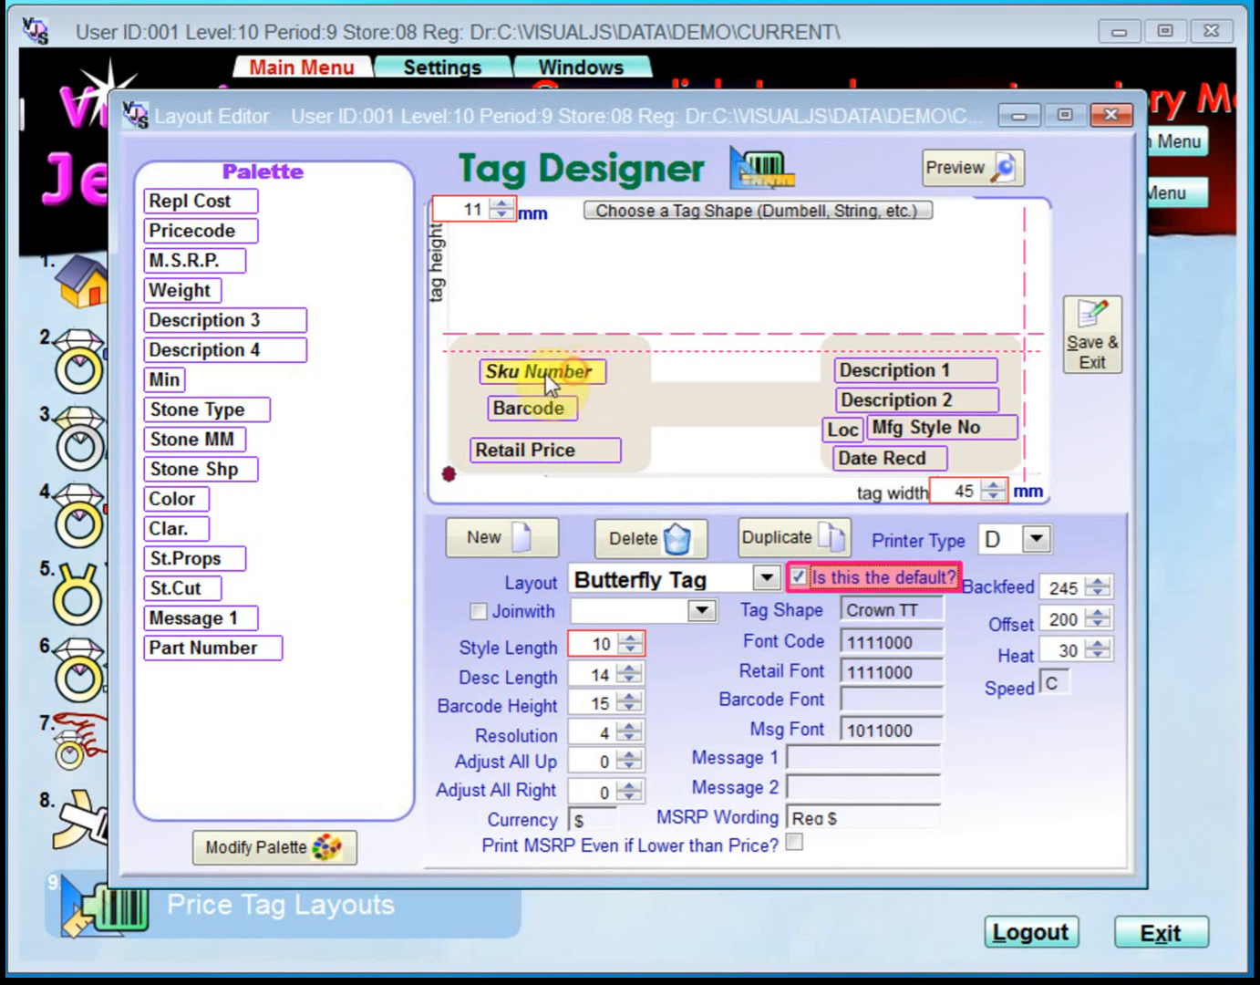